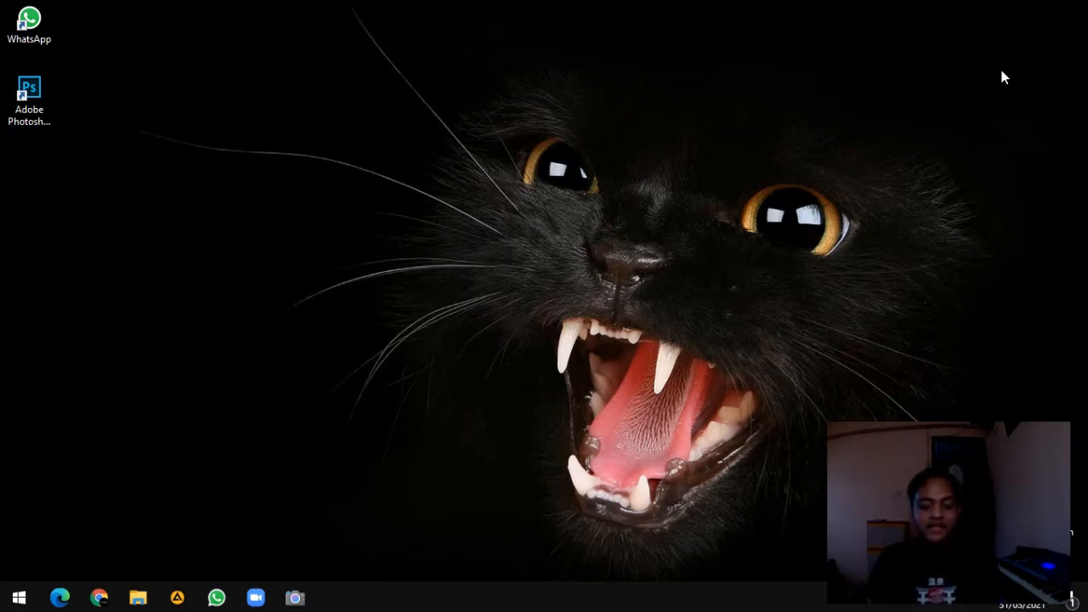
Step: Launch Adobe Photoshop CC 2019 from the desktop
{"action": "left_click", "coordinate": [11, 124]}
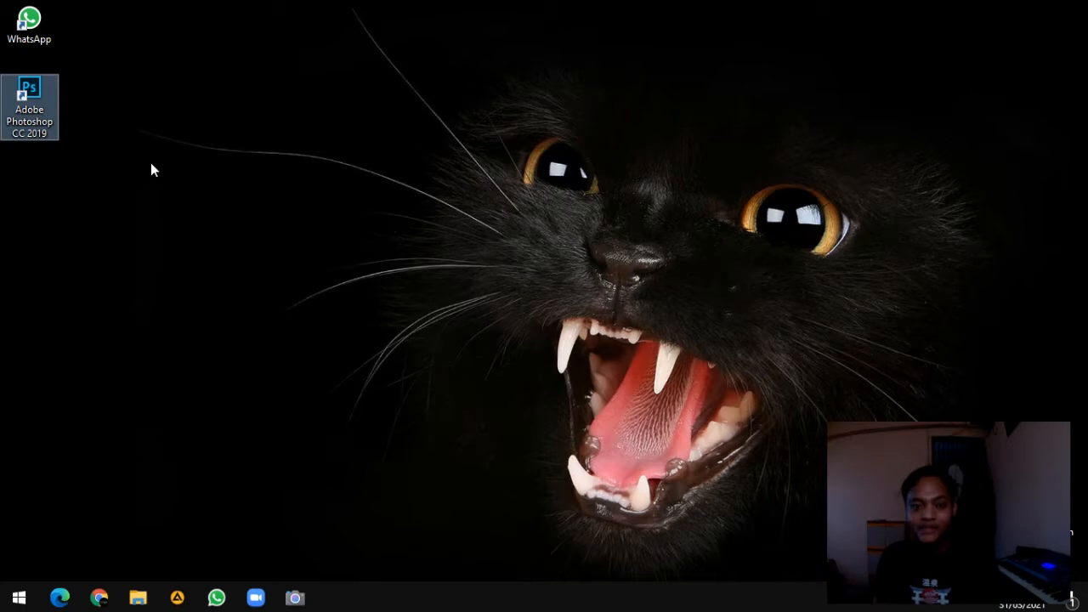
{"action": "left_click", "coordinate": [286, 148]}
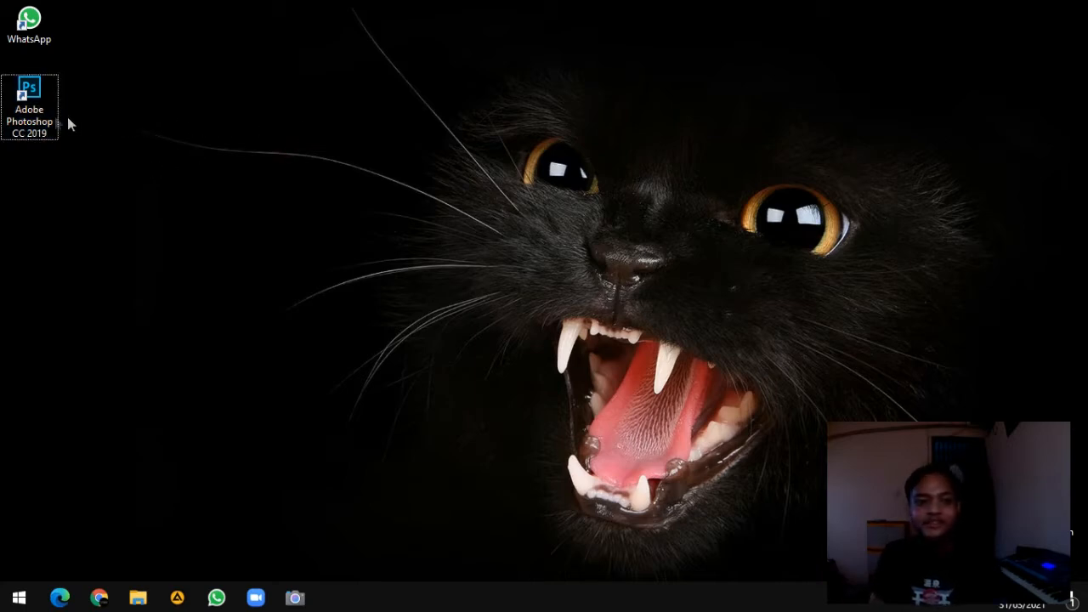
{"action": "left_click", "coordinate": [45, 114]}
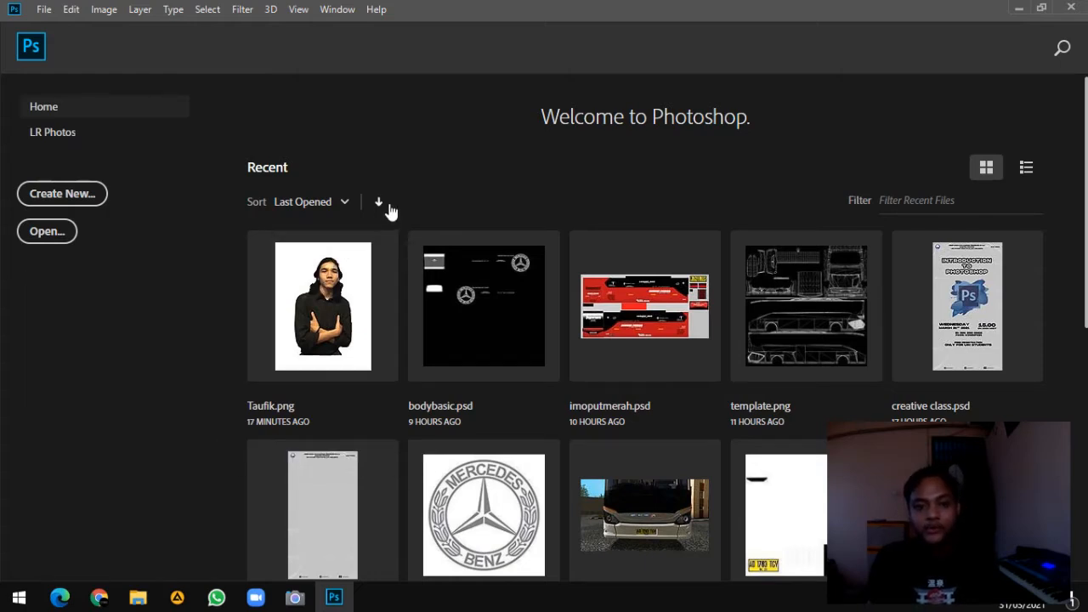
Step: Start creating a new document instead of opening an existing file
{"action": "left_click", "coordinate": [61, 233]}
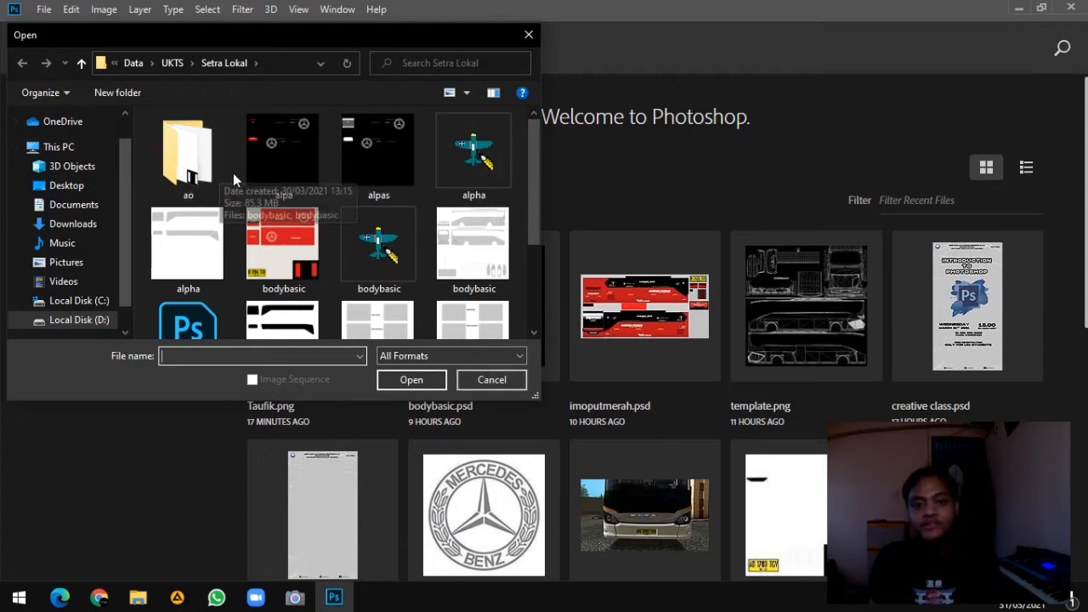
{"action": "left_click", "coordinate": [492, 379]}
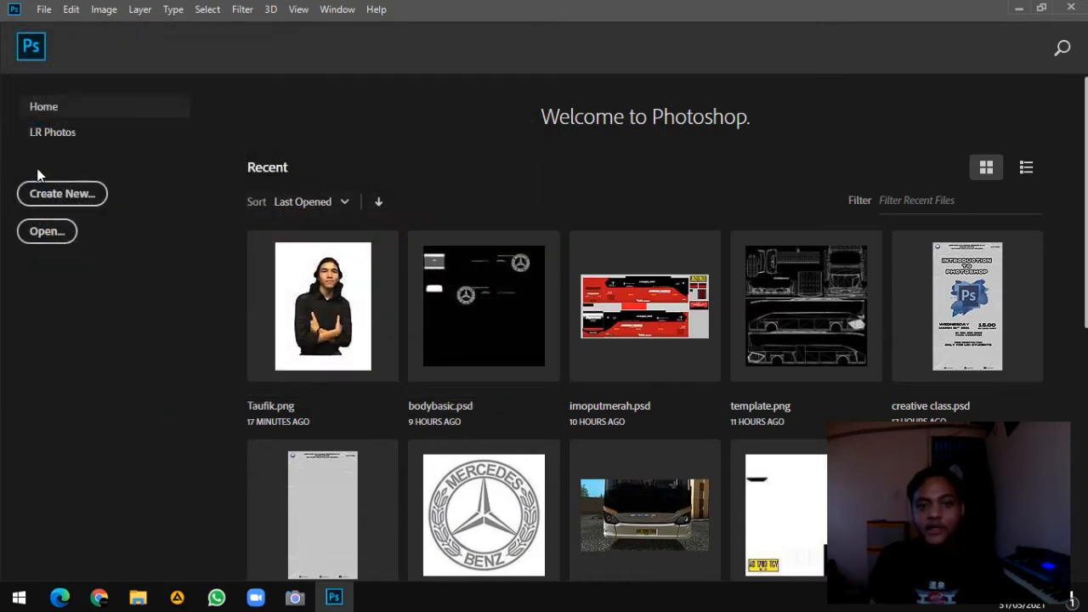
{"action": "left_click", "coordinate": [48, 193]}
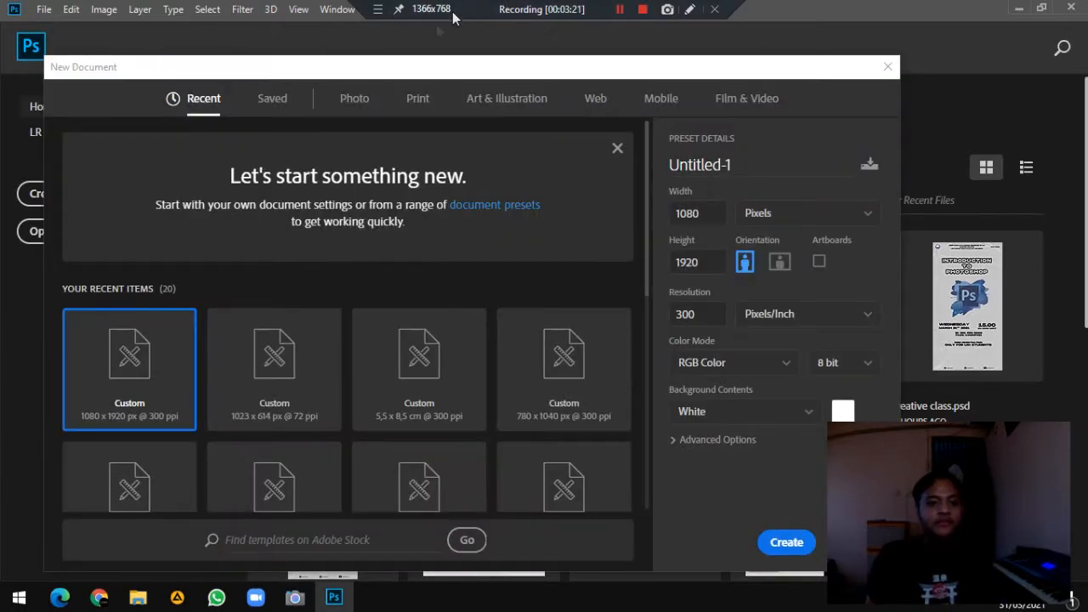
Step: Look through the recent document presets for the new document
{"action": "scroll", "coordinate": [361, 161], "scroll_direction": "down", "scroll_amount": 2}
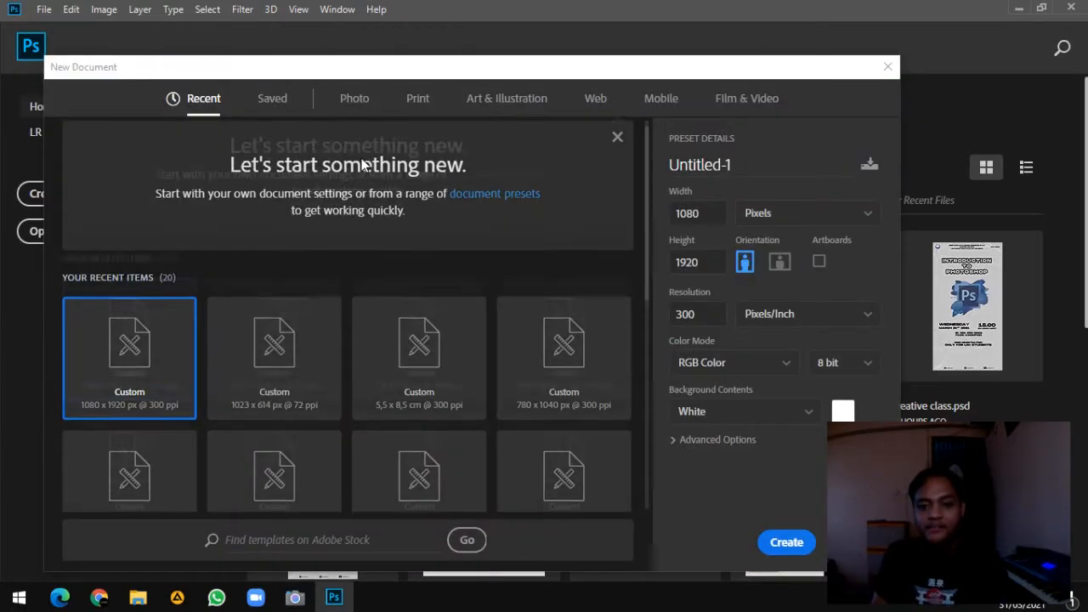
{"action": "scroll", "coordinate": [361, 164], "scroll_direction": "up", "scroll_amount": 2}
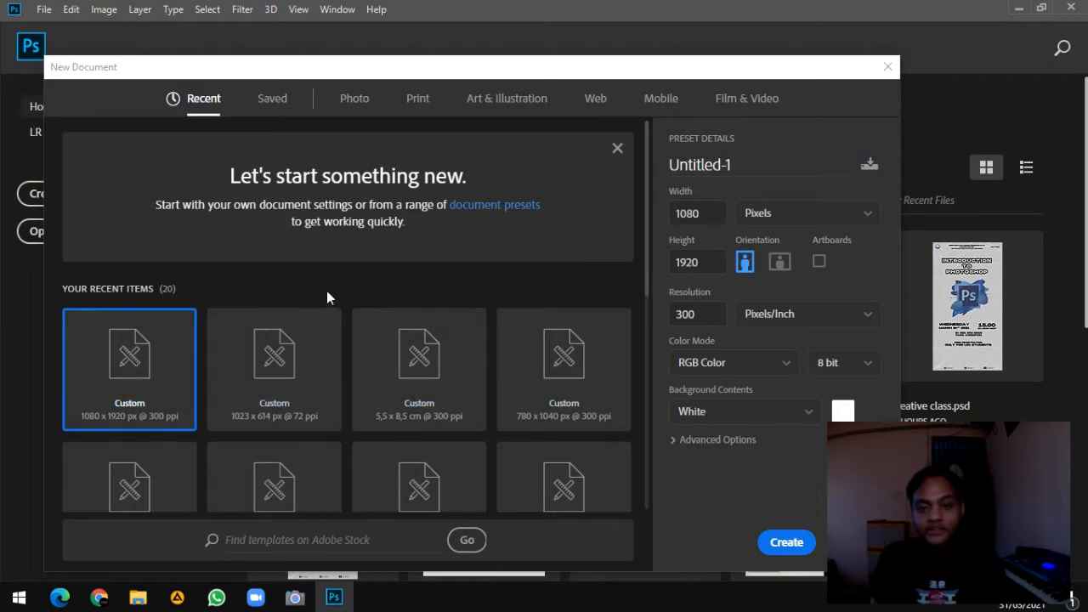
{"action": "scroll", "coordinate": [323, 294], "scroll_direction": "down", "scroll_amount": 2}
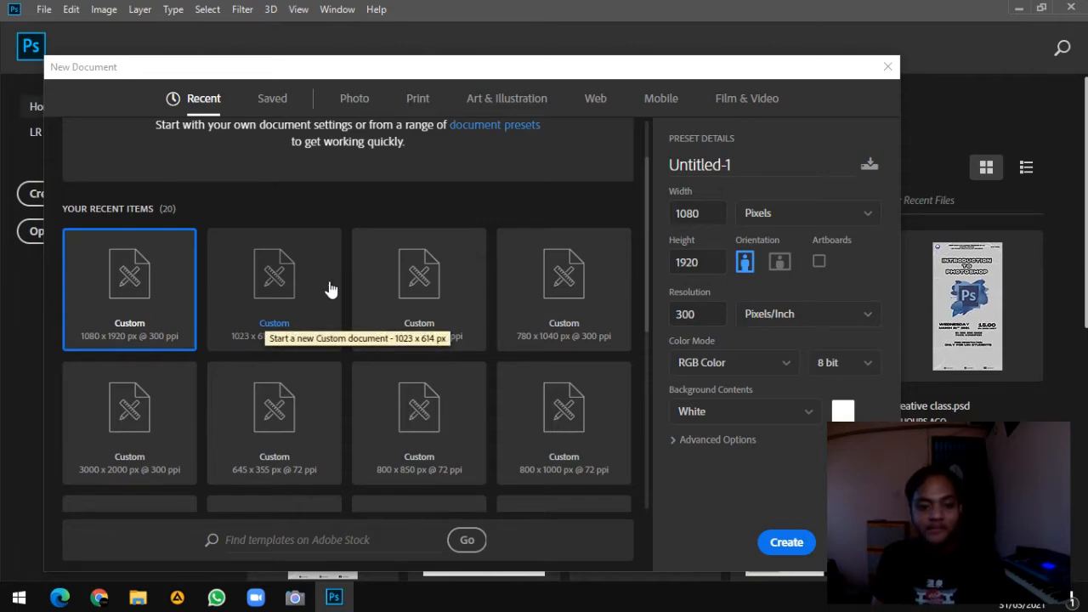
{"action": "scroll", "coordinate": [468, 335], "scroll_direction": "down", "scroll_amount": 4}
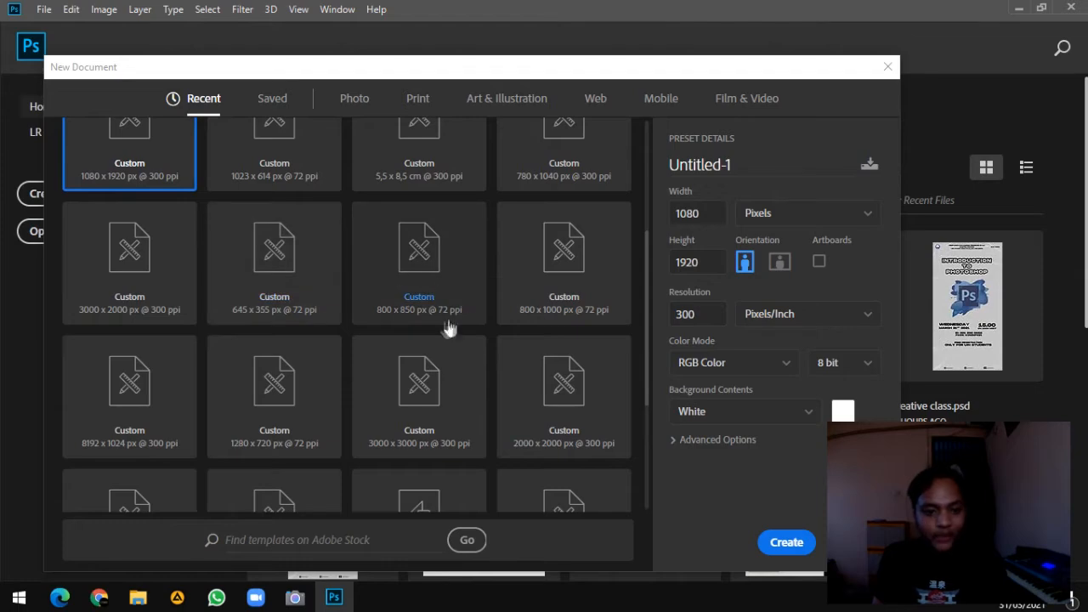
{"action": "scroll", "coordinate": [400, 274], "scroll_direction": "up", "scroll_amount": 4}
{"action": "scroll", "coordinate": [439, 359], "scroll_direction": "down", "scroll_amount": 2}
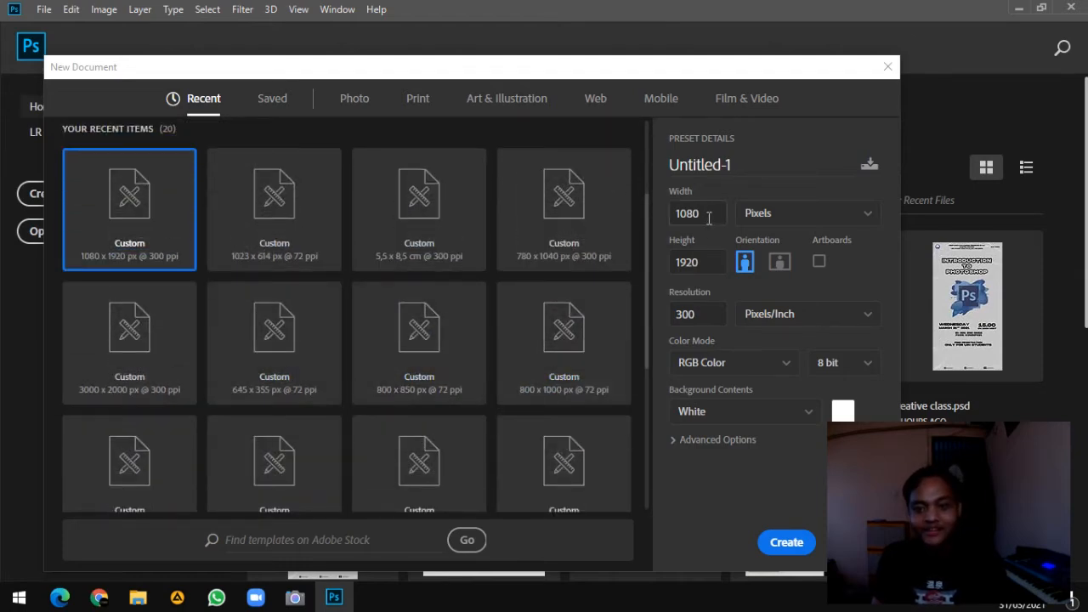
{"action": "scroll", "coordinate": [520, 288], "scroll_direction": "up", "scroll_amount": 4}
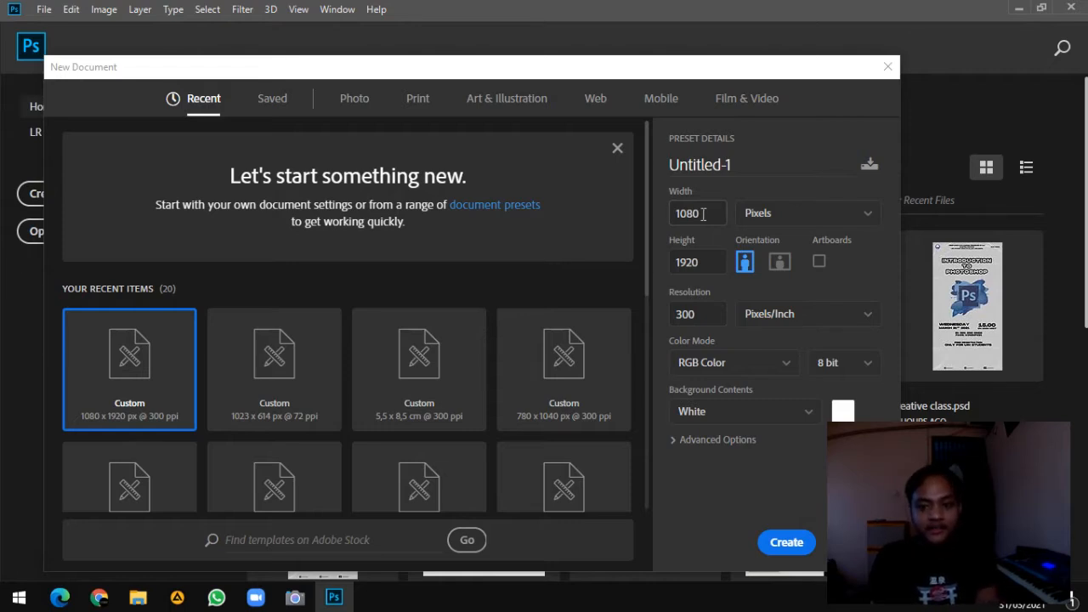
Step: Review the width, height and resolution settings of the new document
{"action": "left_click", "coordinate": [701, 215]}
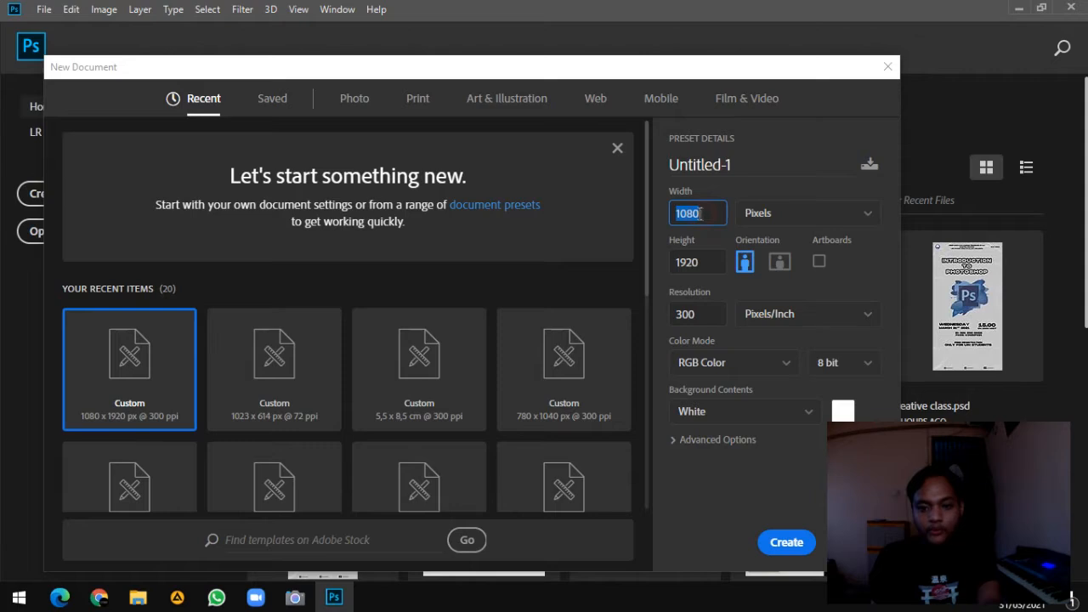
{"action": "left_click", "coordinate": [688, 262]}
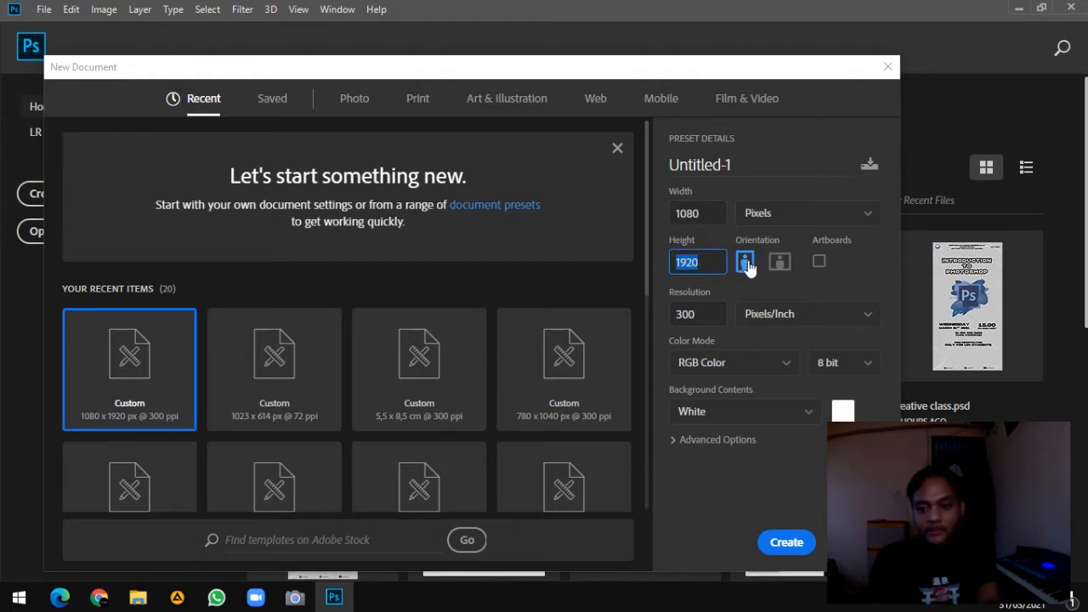
{"action": "left_click", "coordinate": [715, 315]}
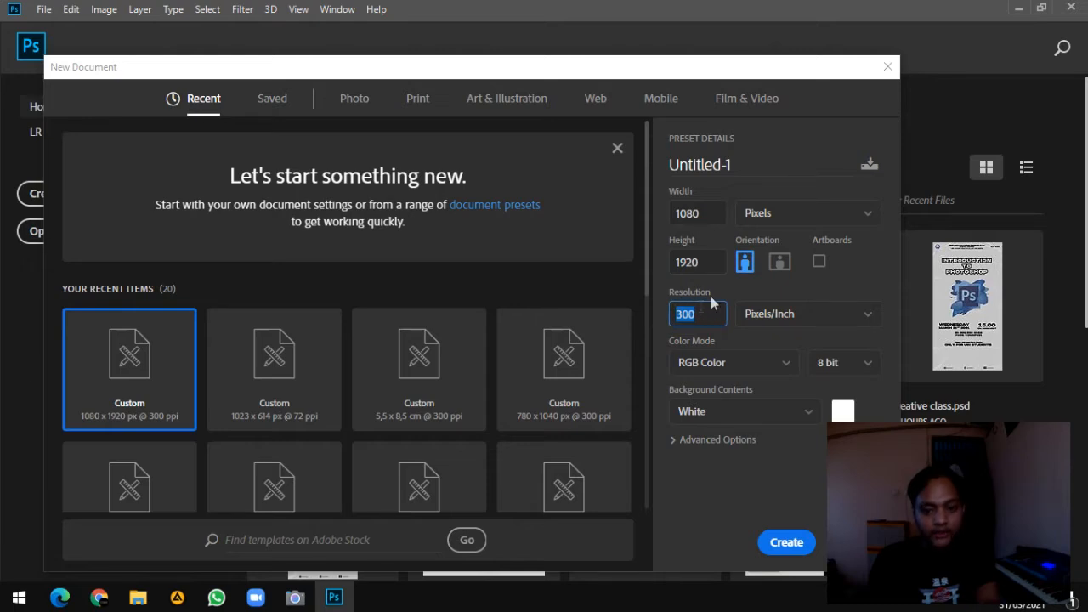
{"action": "left_click", "coordinate": [717, 348]}
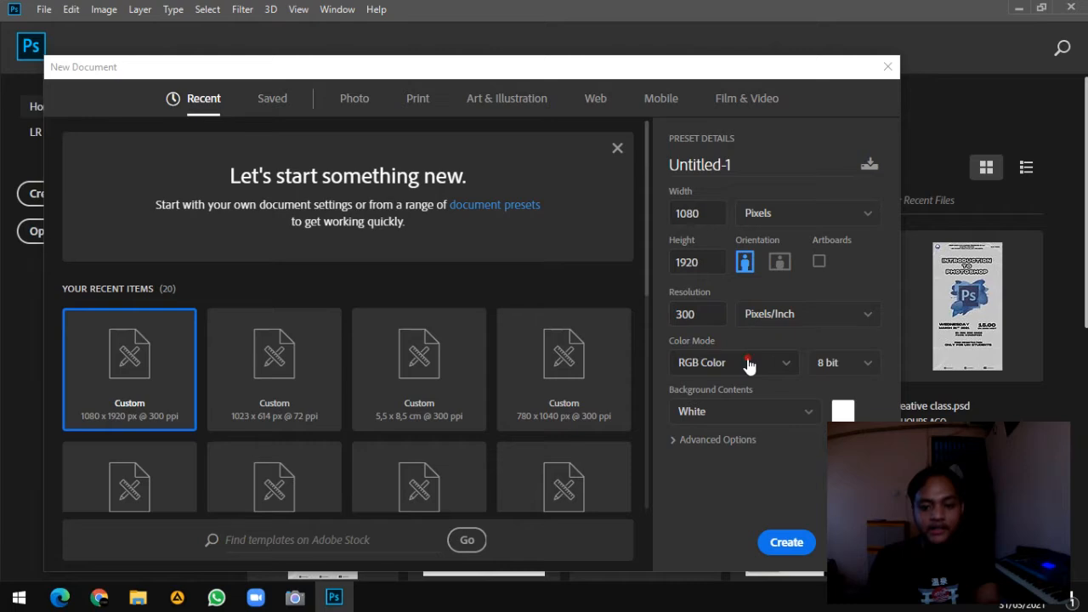
Step: Examine the available color modes for the new document, leaving RGB Color selected
{"action": "left_click", "coordinate": [749, 363]}
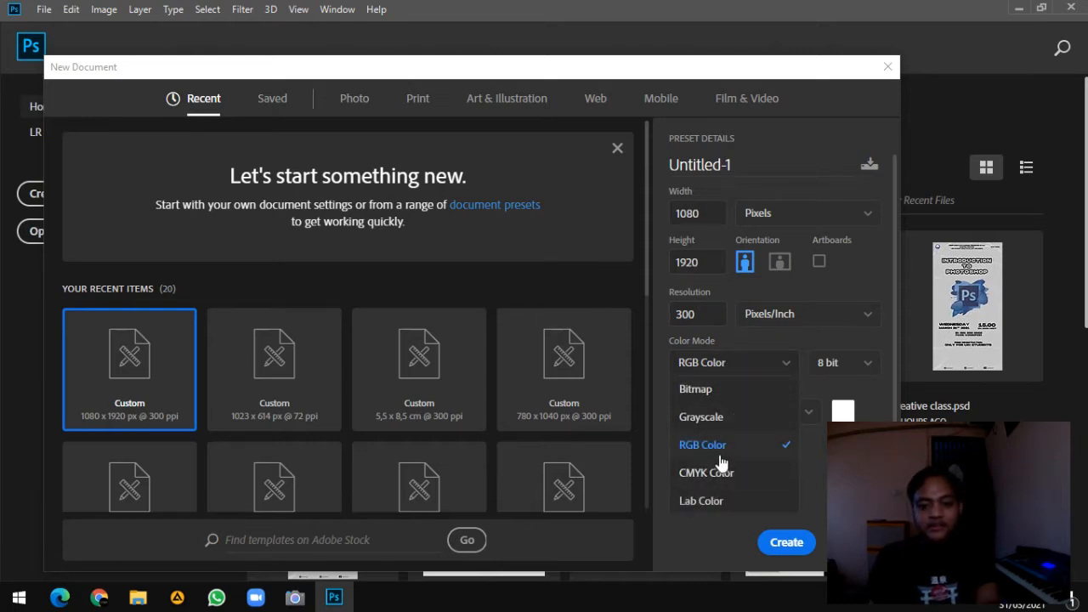
{"action": "left_click", "coordinate": [745, 345]}
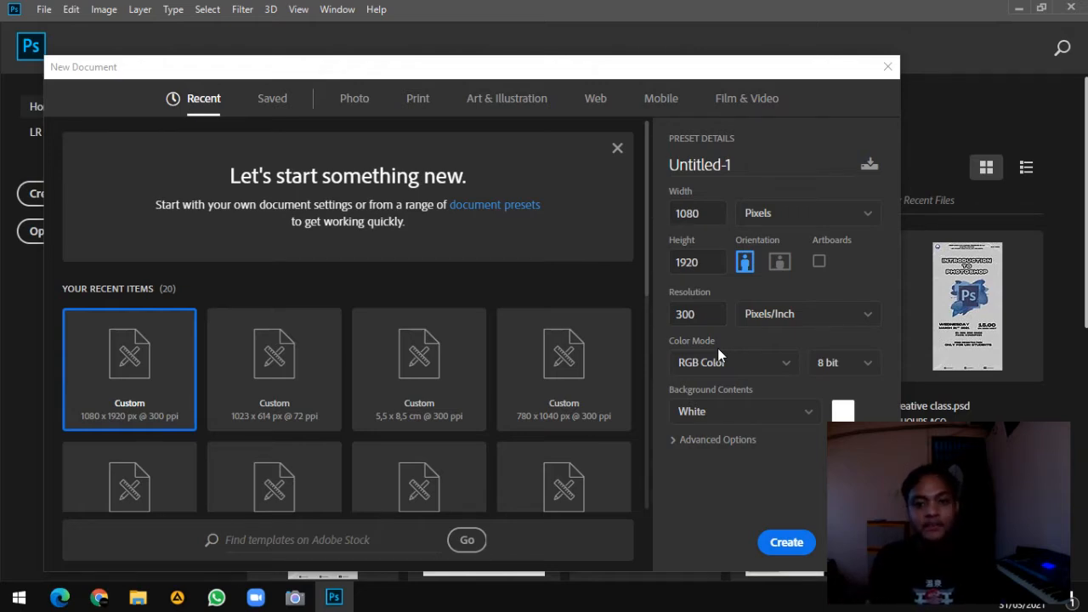
{"action": "left_click", "coordinate": [759, 363]}
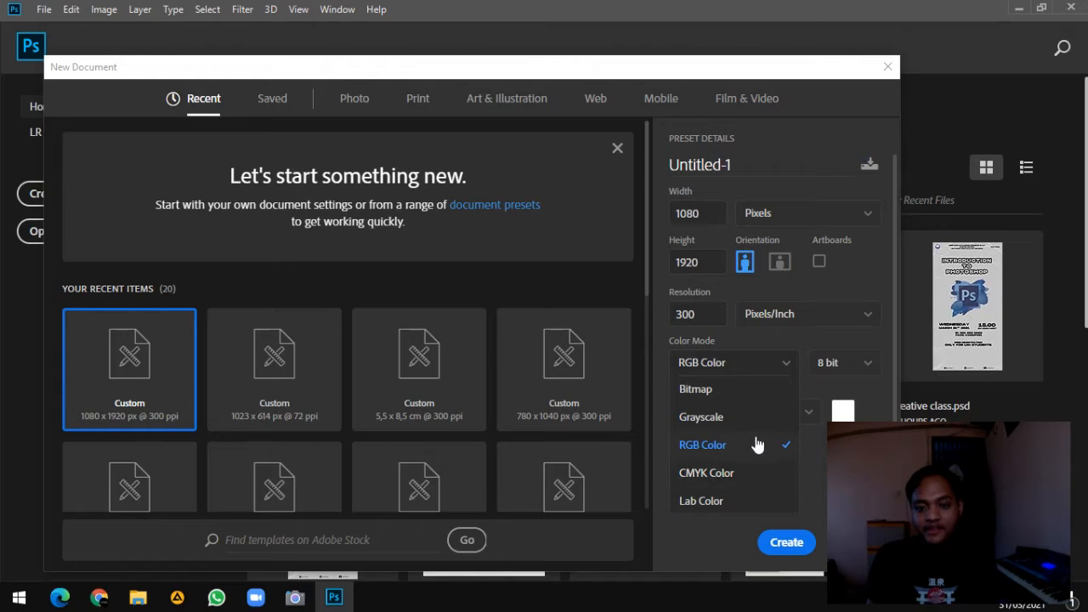
{"action": "left_click", "coordinate": [736, 350]}
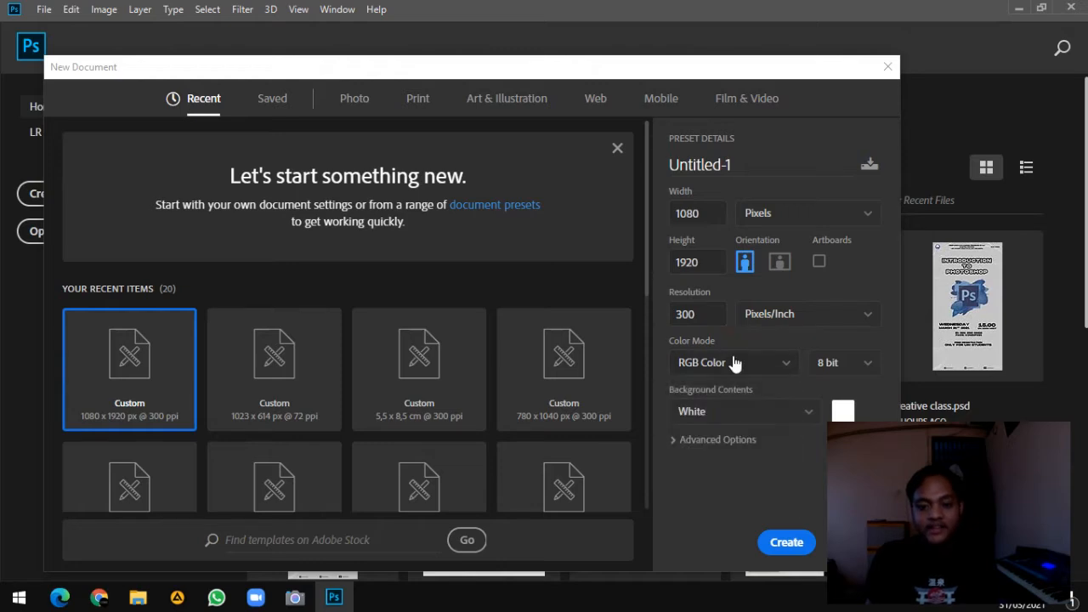
{"action": "left_click", "coordinate": [732, 360]}
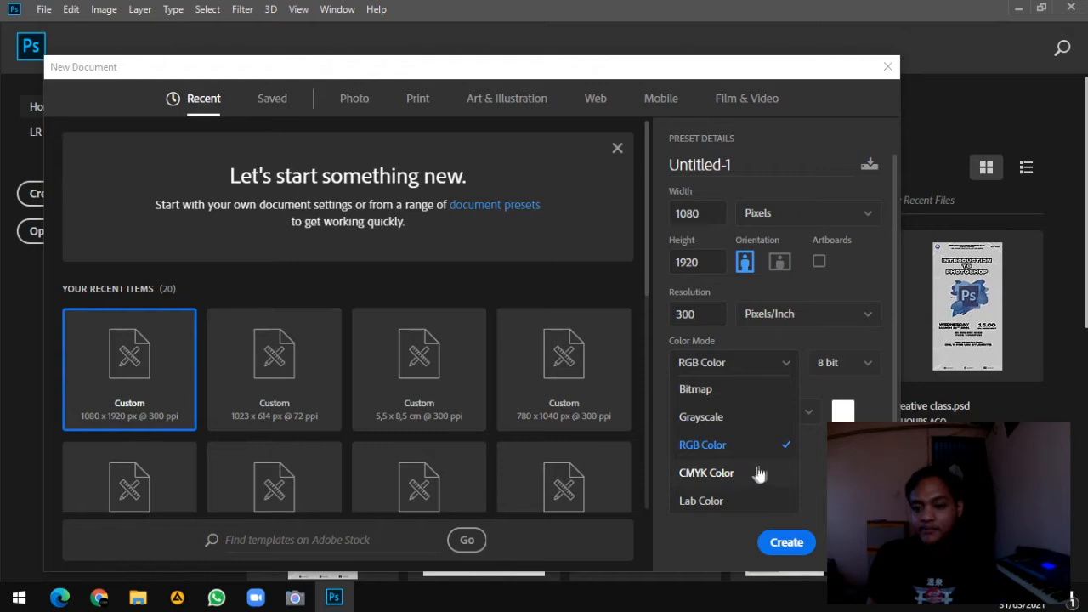
{"action": "left_click", "coordinate": [800, 446]}
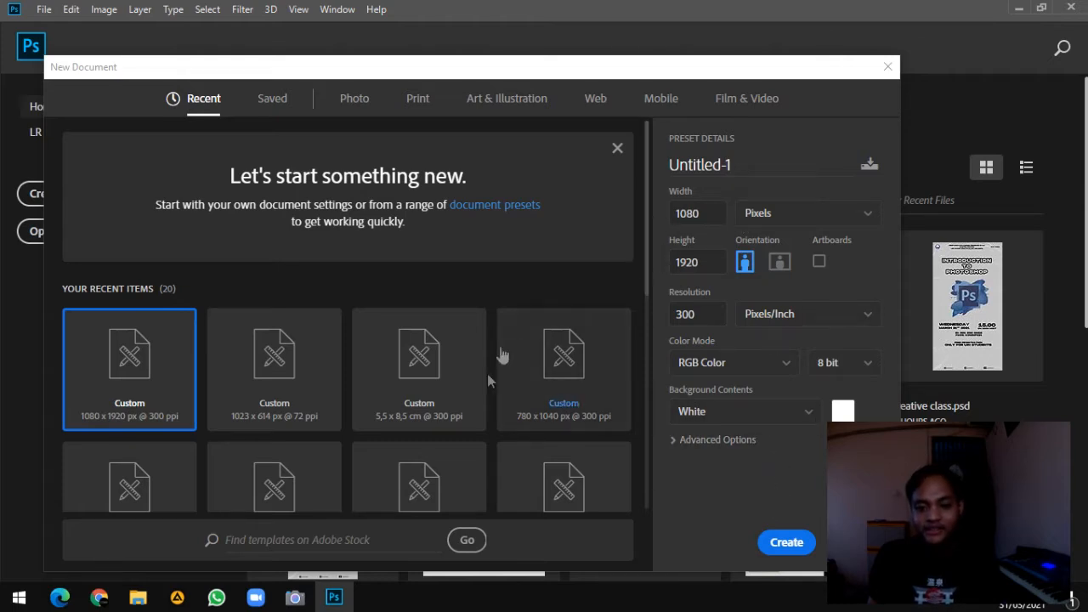
Step: Create the 1080 x 1920 pixel document at 300 pixels/inch in RGB Color with a white background
{"action": "left_click", "coordinate": [783, 543]}
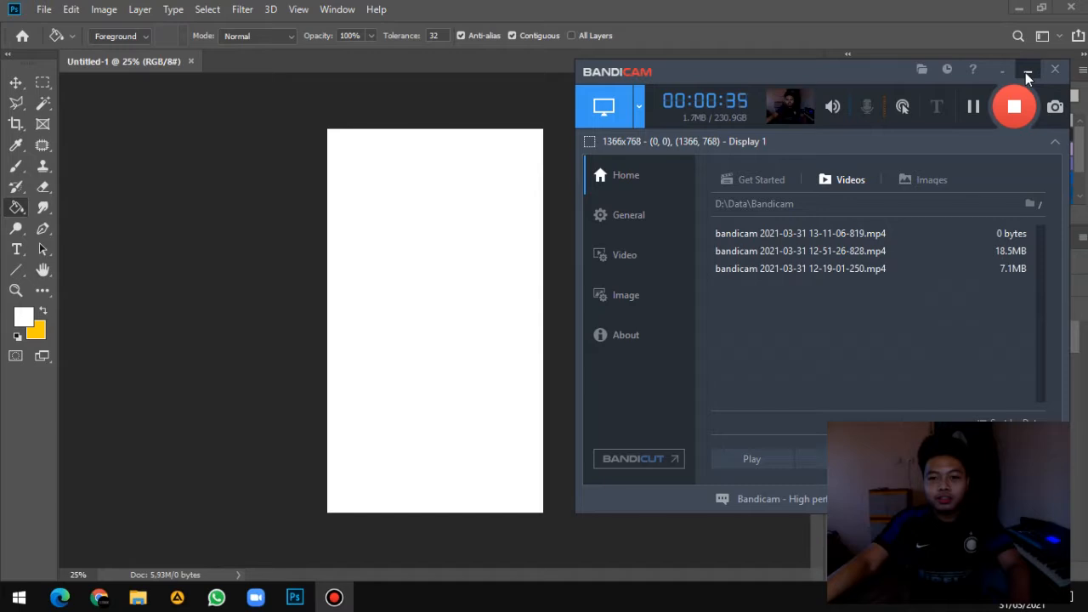
{"action": "left_click", "coordinate": [1026, 75]}
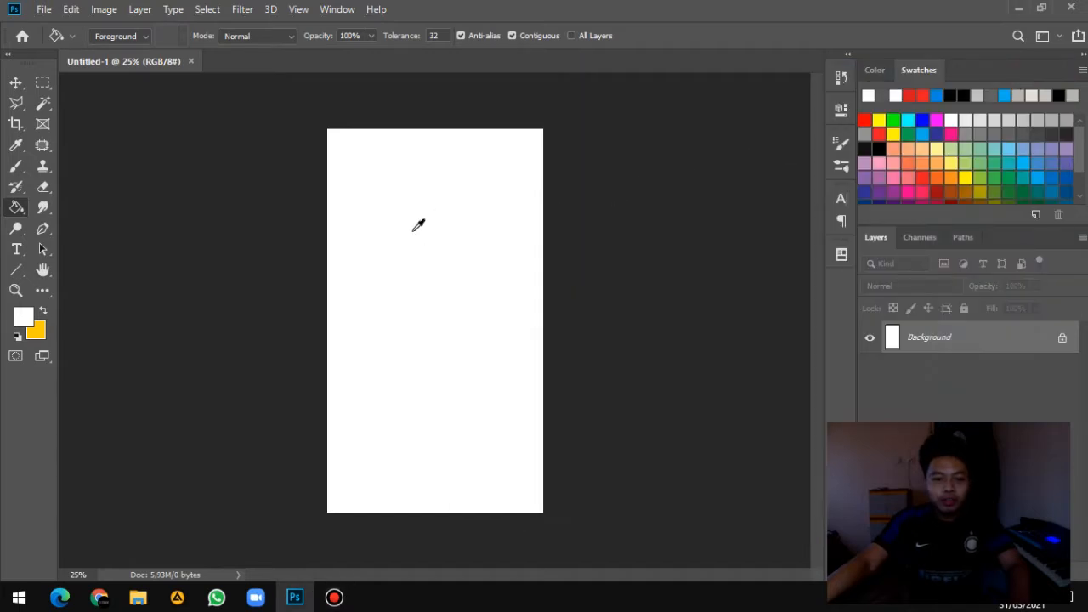
{"action": "scroll", "coordinate": [419, 230], "scroll_direction": "up", "scroll_amount": 2}
{"action": "scroll", "coordinate": [419, 226], "scroll_direction": "down", "scroll_amount": 2}
{"action": "scroll", "coordinate": [420, 223], "scroll_direction": "up", "scroll_amount": 1}
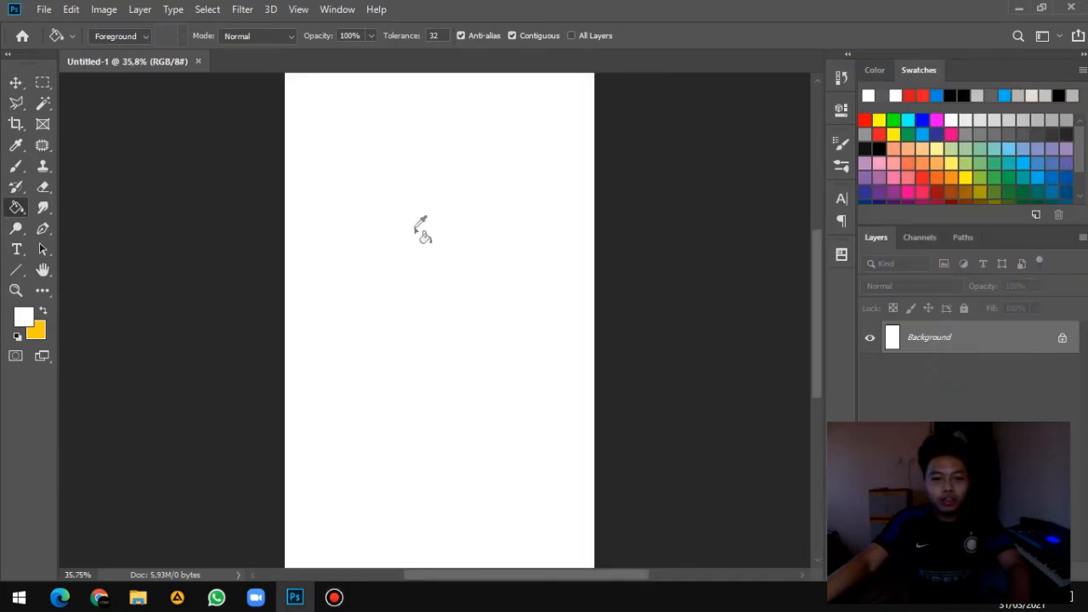
{"action": "scroll", "coordinate": [418, 230], "scroll_direction": "up", "scroll_amount": 3}
{"action": "scroll", "coordinate": [418, 233], "scroll_direction": "down", "scroll_amount": 3}
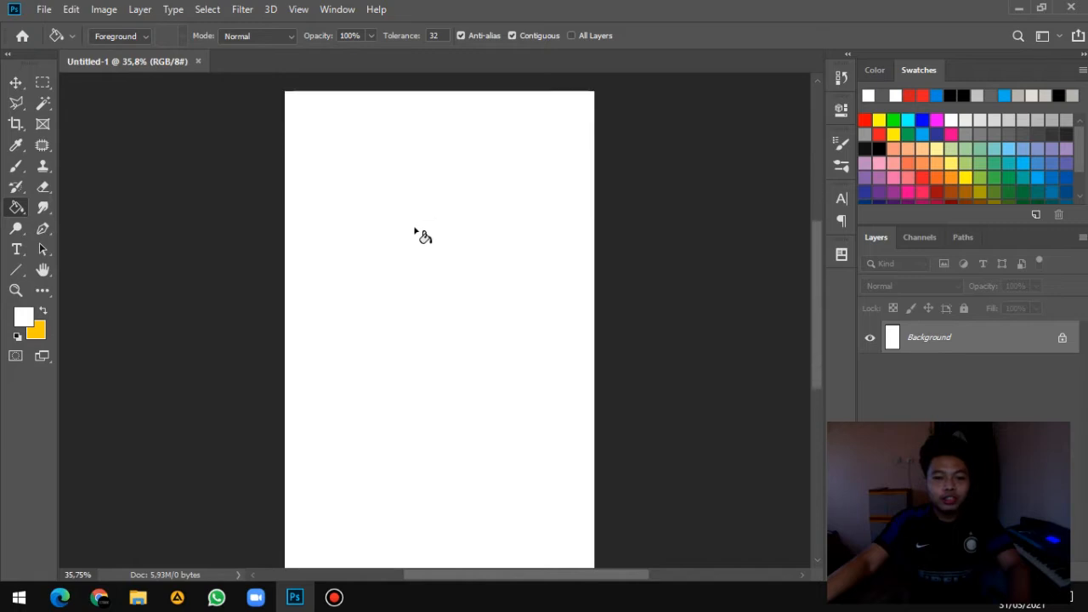
{"action": "scroll", "coordinate": [420, 233], "scroll_direction": "down", "scroll_amount": 2}
{"action": "scroll", "coordinate": [374, 229], "scroll_direction": "up", "scroll_amount": 2}
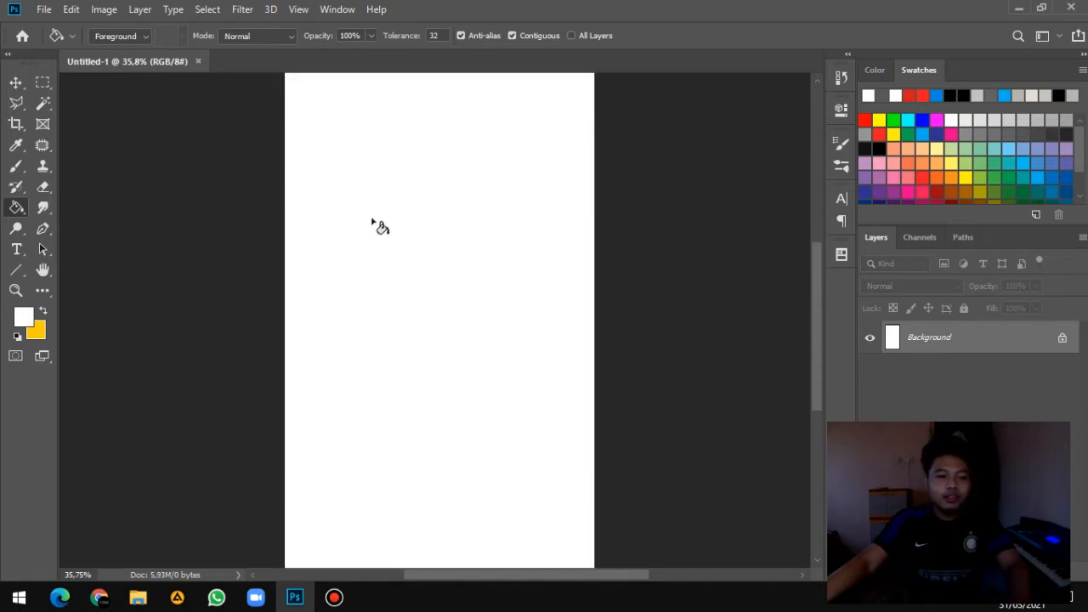
{"action": "scroll", "coordinate": [379, 219], "scroll_direction": "up", "scroll_amount": 3}
{"action": "scroll", "coordinate": [395, 209], "scroll_direction": "down", "scroll_amount": 2}
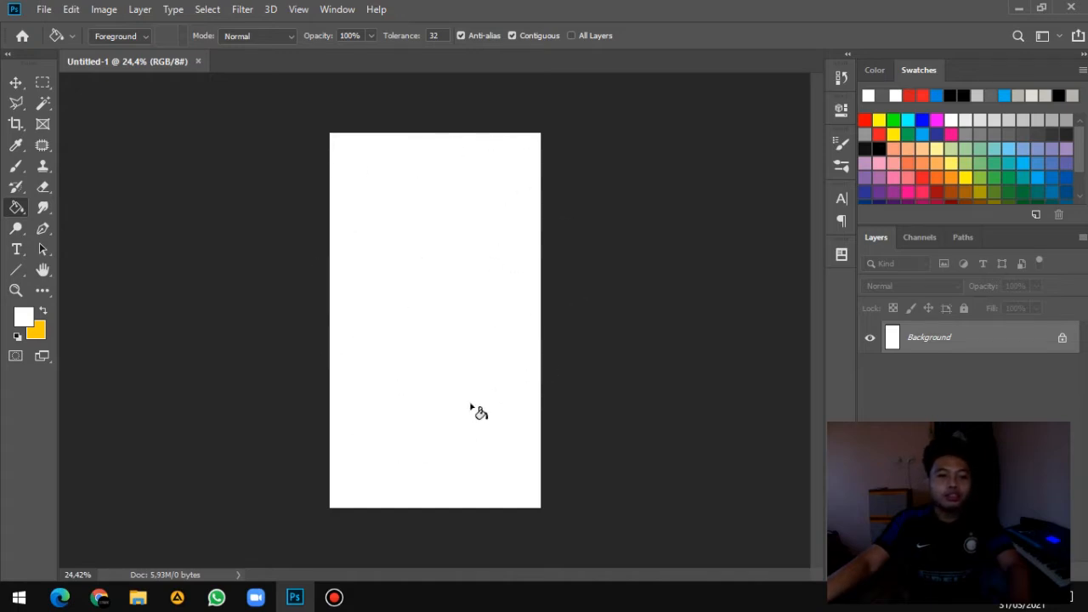
{"action": "scroll", "coordinate": [447, 251], "scroll_direction": "up", "scroll_amount": 3}
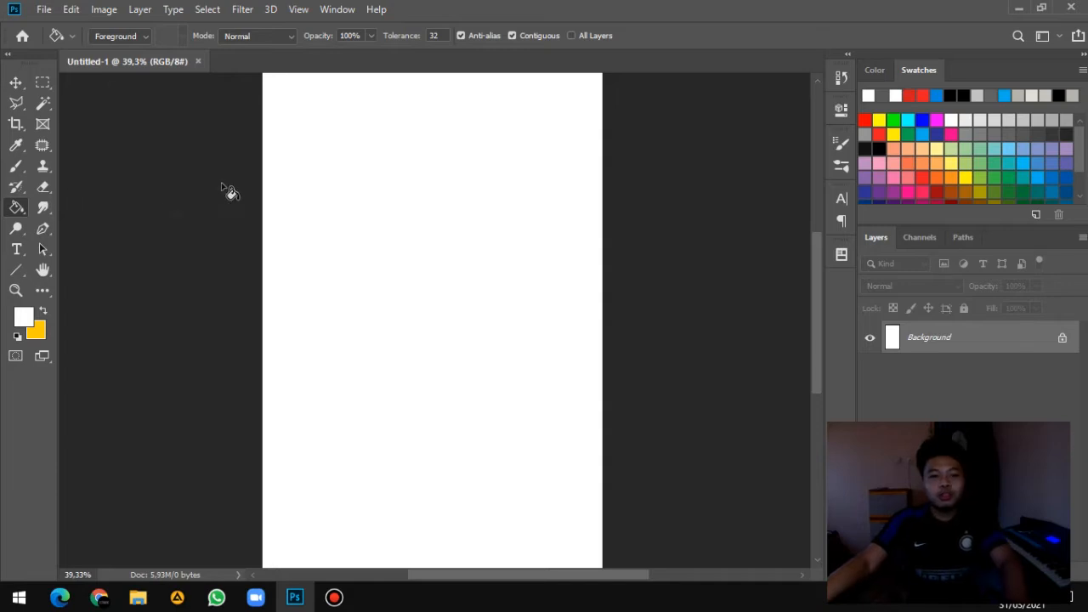
Step: Switch to the Move tool and look over the available layer and editing commands
{"action": "key", "text": "v"}
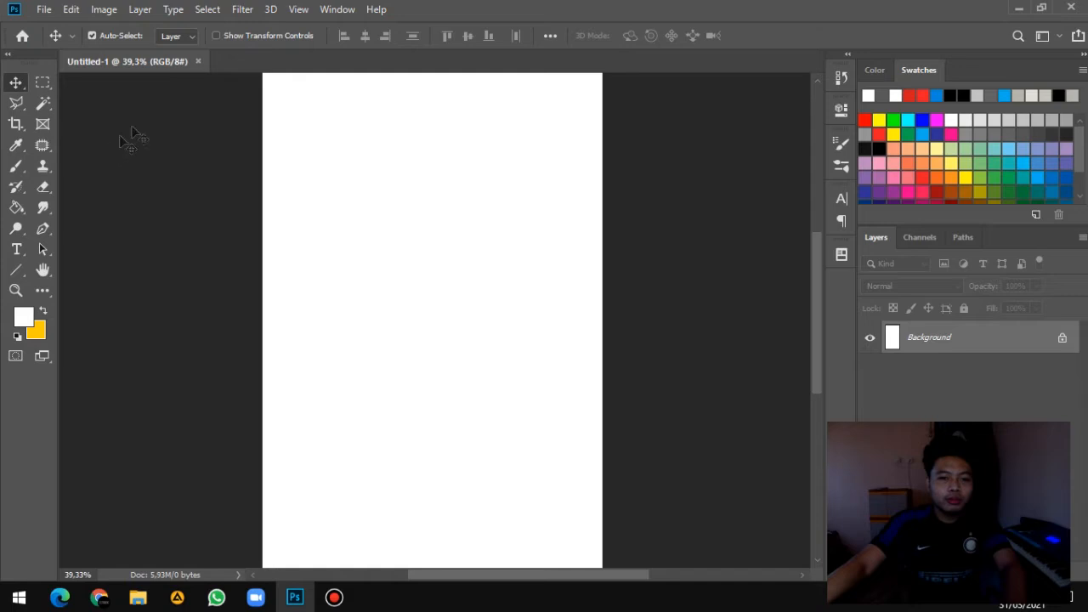
{"action": "left_click", "coordinate": [175, 10]}
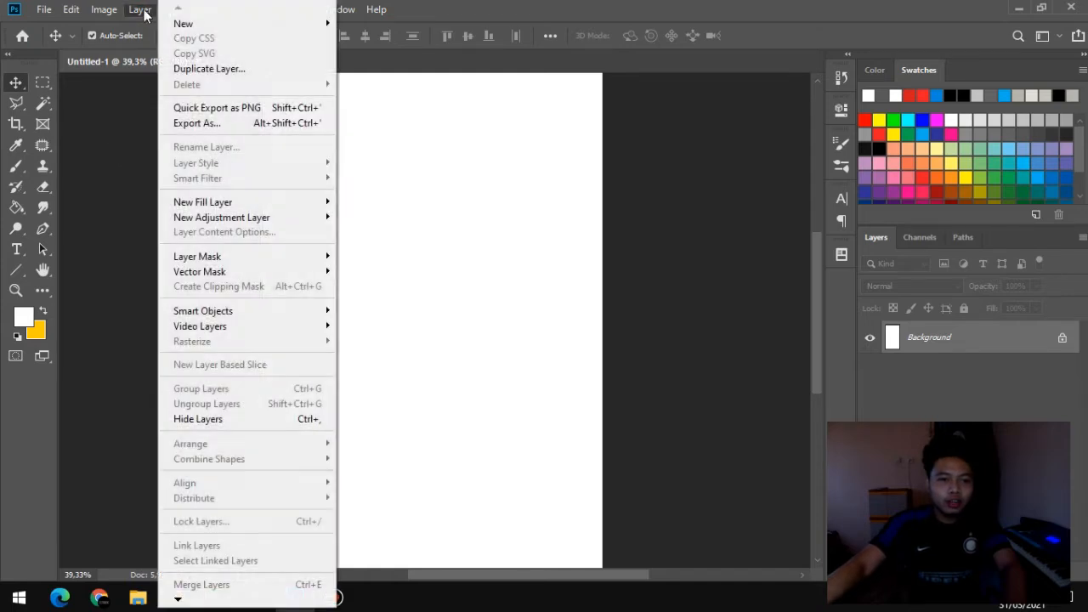
{"action": "mouse_move", "coordinate": [103, 10]}
{"action": "mouse_move", "coordinate": [68, 10]}
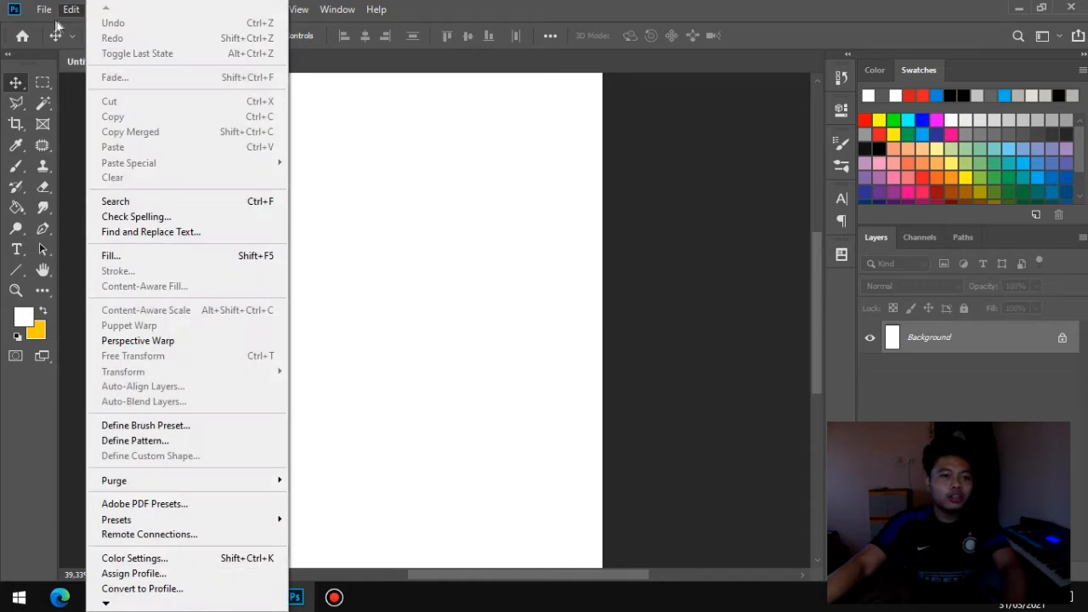
{"action": "left_click", "coordinate": [741, 8]}
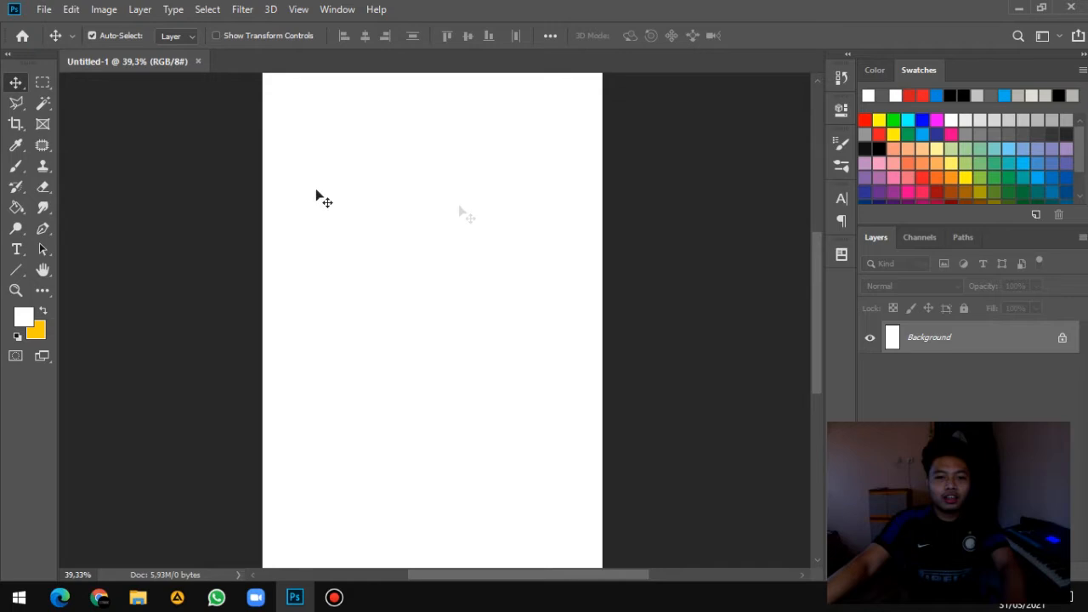
Step: Try to move the Background layer on the canvas and decline converting it to a normal layer
{"action": "scroll", "coordinate": [323, 270], "scroll_direction": "down", "scroll_amount": 2}
{"action": "scroll", "coordinate": [325, 267], "scroll_direction": "up", "scroll_amount": 2}
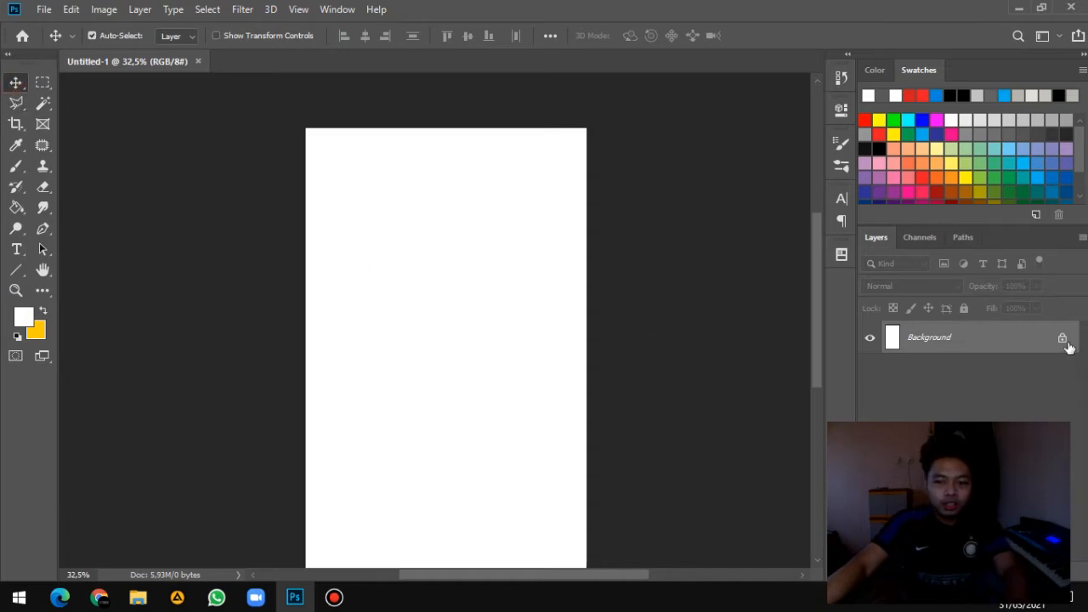
{"action": "left_click_drag", "start_coordinate": [382, 226], "coordinate": [432, 258]}
{"action": "left_click", "coordinate": [660, 269]}
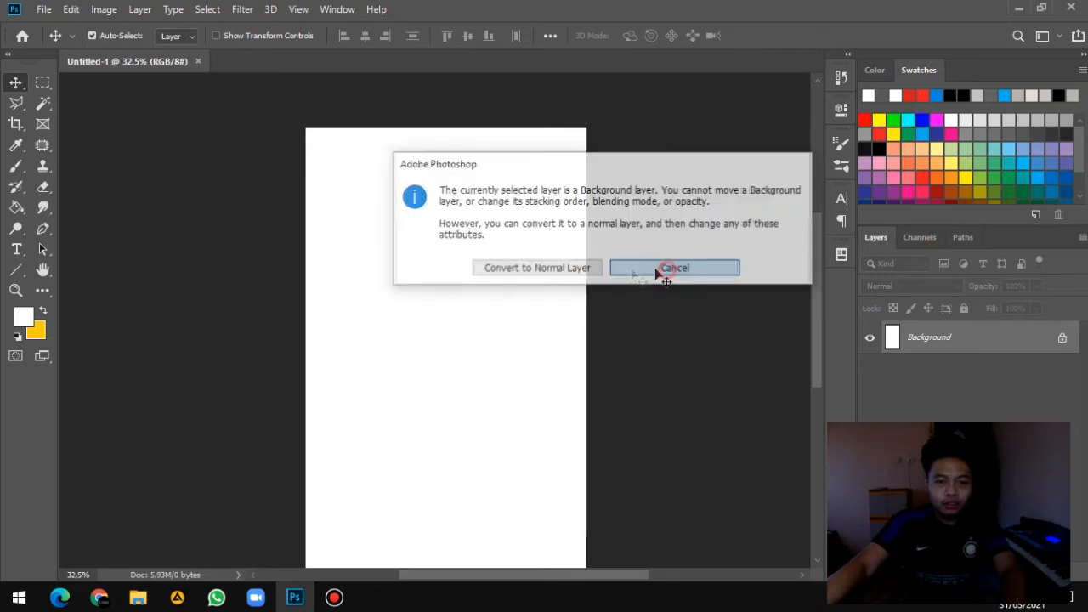
Step: Draw a rectangular marquee selection over the canvas and deselect it
{"action": "left_click", "coordinate": [40, 81]}
{"action": "left_click_drag", "start_coordinate": [376, 163], "coordinate": [587, 495]}
{"action": "left_click", "coordinate": [401, 258]}
Step: Draw an elliptical marquee selection on the canvas, deselect it, and restore the Rectangular Marquee tool
{"action": "left_click", "coordinate": [42, 84]}
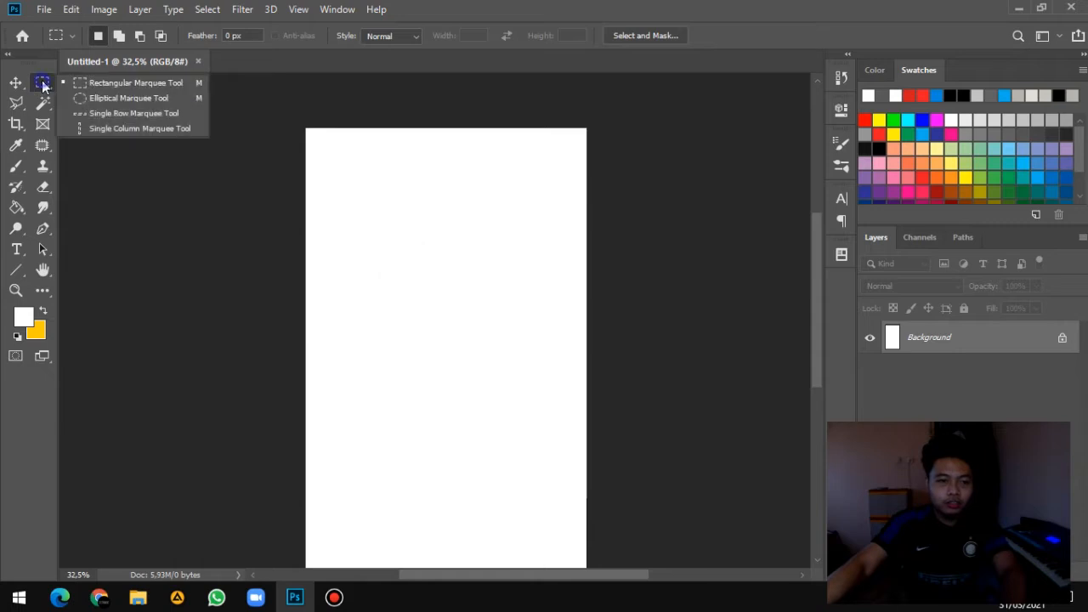
{"action": "left_click", "coordinate": [80, 98]}
{"action": "left_click_drag", "start_coordinate": [348, 177], "coordinate": [620, 429]}
{"action": "left_click", "coordinate": [497, 319]}
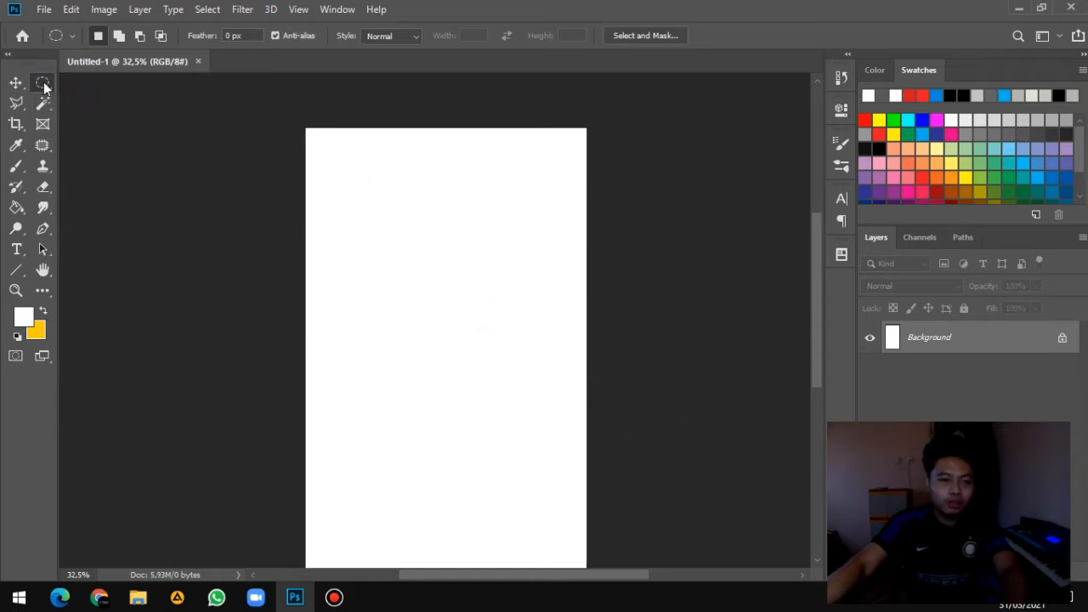
{"action": "left_click", "coordinate": [43, 83]}
{"action": "left_click", "coordinate": [93, 83]}
Step: Outline a closed five-sided area on the canvas with the Polygonal Lasso tool and deselect it
{"action": "key", "text": "l"}
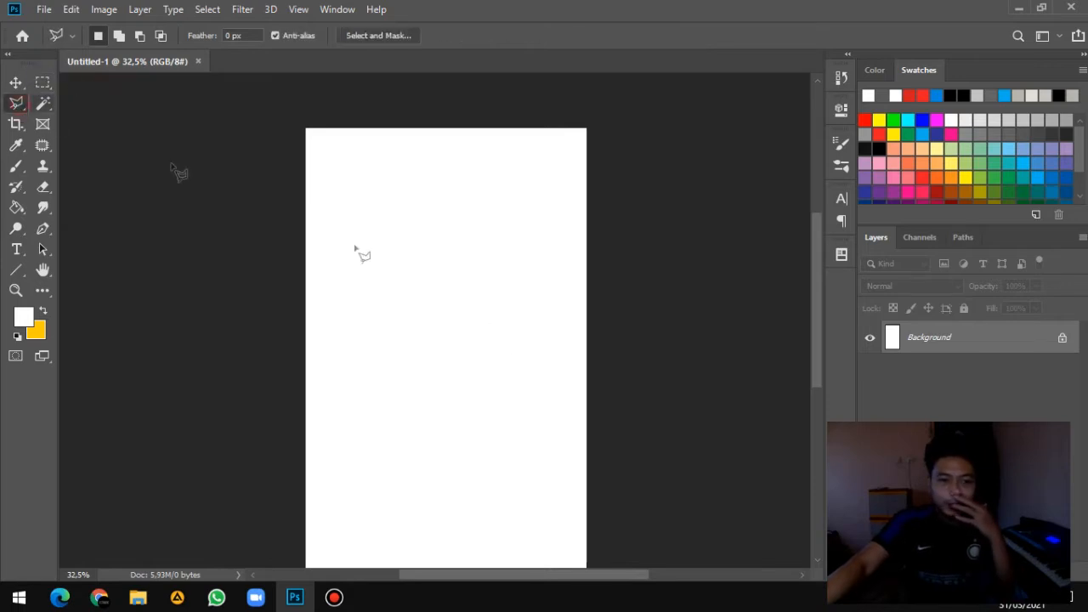
{"action": "left_click", "coordinate": [390, 251]}
{"action": "left_click", "coordinate": [520, 408]}
{"action": "left_click", "coordinate": [384, 444]}
{"action": "left_click", "coordinate": [316, 275]}
{"action": "left_click", "coordinate": [358, 187]}
{"action": "left_click", "coordinate": [389, 252]}
{"action": "left_click", "coordinate": [383, 281]}
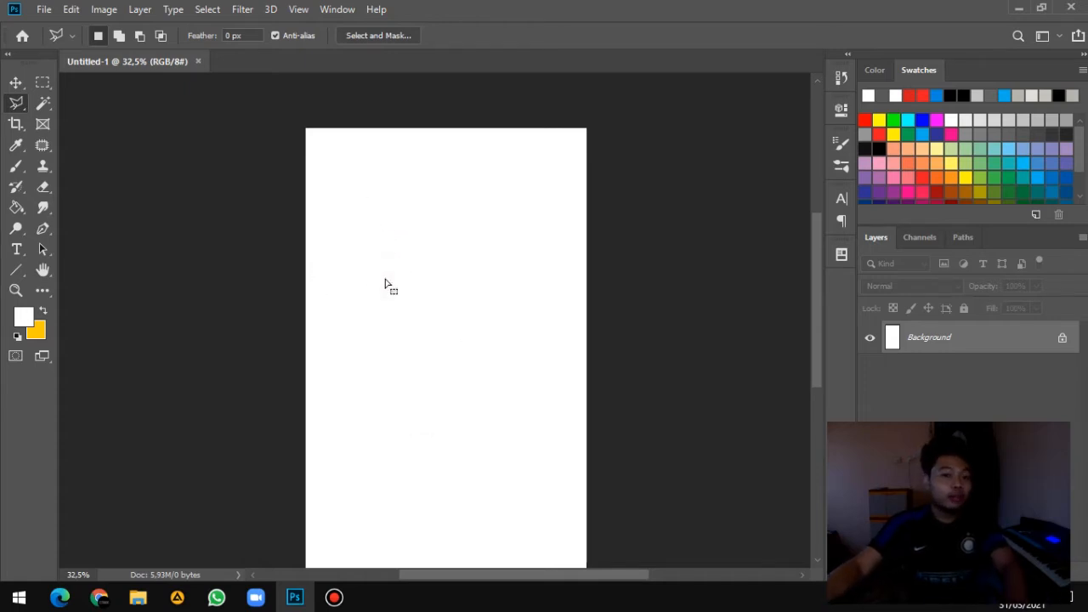
Step: Select the white canvas area with the Magic Wand tool and clear the selection
{"action": "left_click", "coordinate": [42, 103]}
{"action": "left_click", "coordinate": [439, 241]}
{"action": "left_click", "coordinate": [437, 239]}
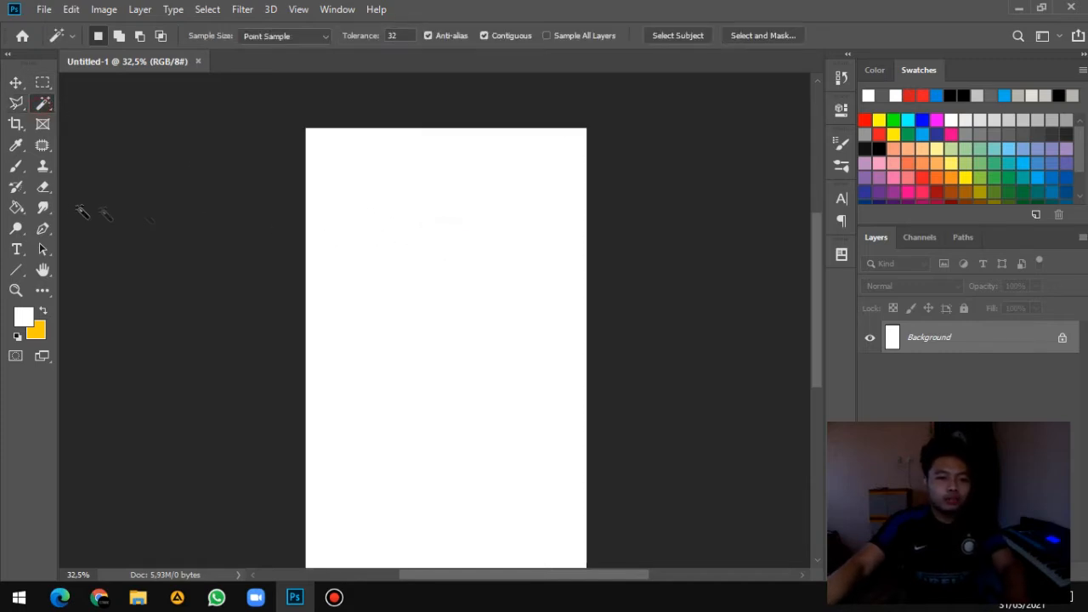
{"action": "scroll", "coordinate": [104, 214], "scroll_direction": "down", "scroll_amount": 3}
{"action": "scroll", "coordinate": [265, 266], "scroll_direction": "down", "scroll_amount": 3}
{"action": "scroll", "coordinate": [290, 263], "scroll_direction": "down", "scroll_amount": 3}
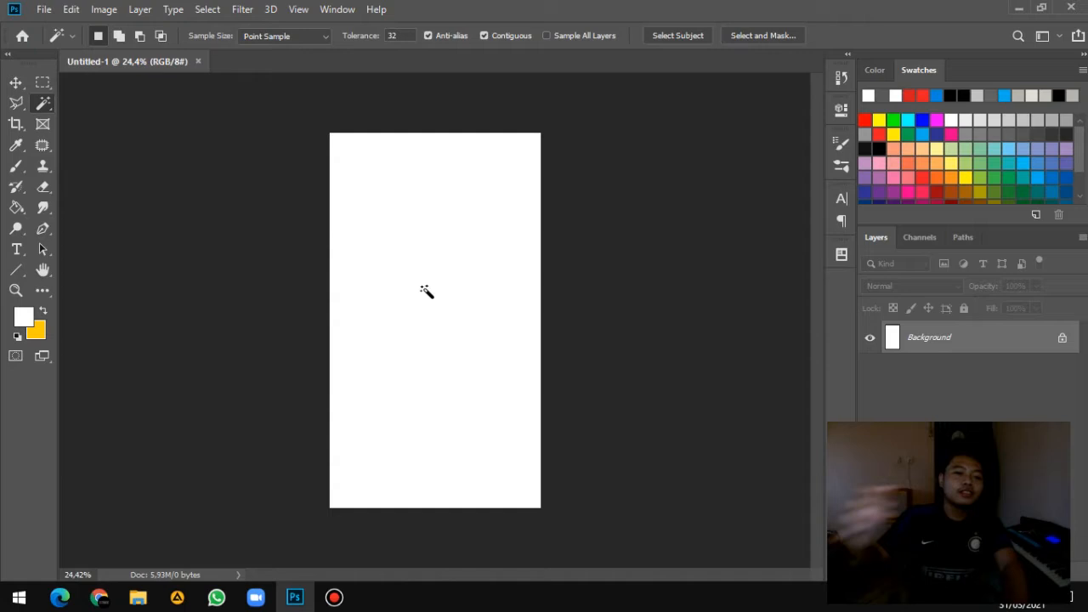
Step: Look over the Type and Paint Bucket tools, return to the Move tool, and view the file commands
{"action": "left_click", "coordinate": [16, 249]}
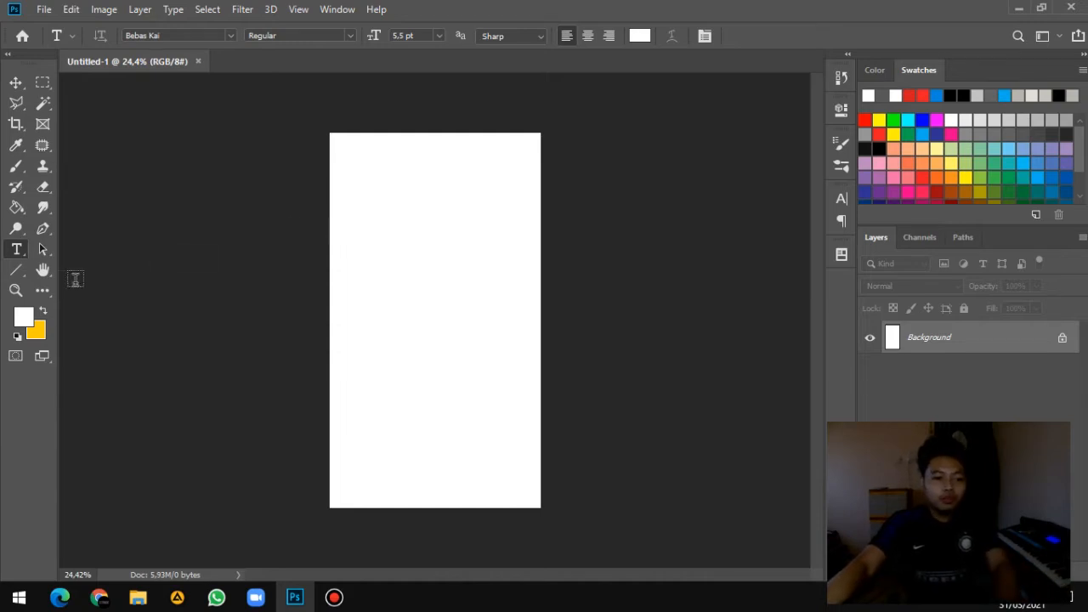
{"action": "left_click", "coordinate": [16, 208]}
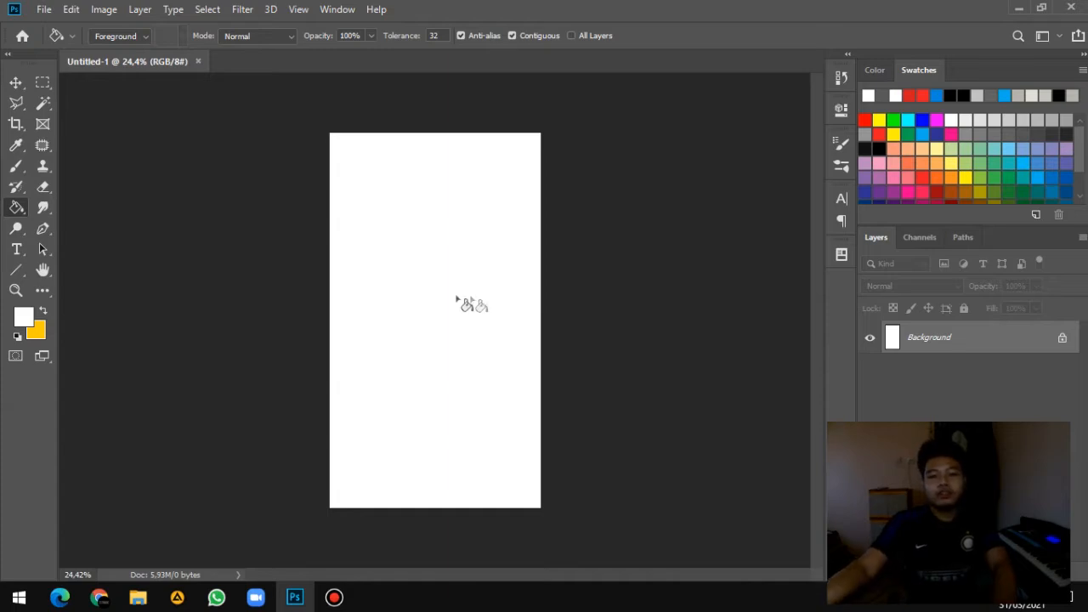
{"action": "key", "text": "v"}
{"action": "scroll", "coordinate": [449, 304], "scroll_direction": "up", "scroll_amount": 3}
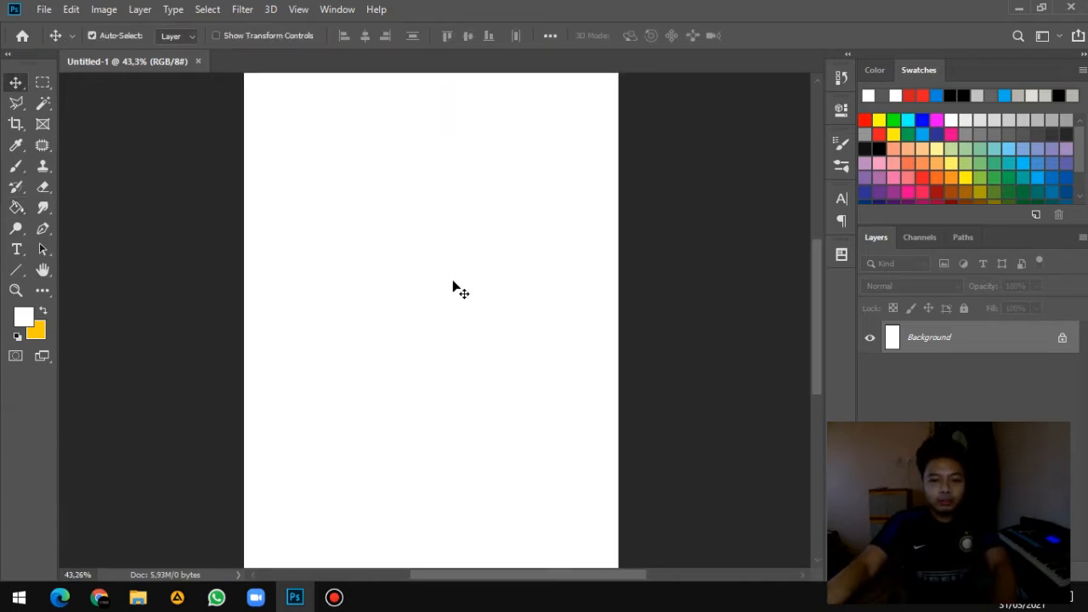
{"action": "scroll", "coordinate": [451, 287], "scroll_direction": "down", "scroll_amount": 2}
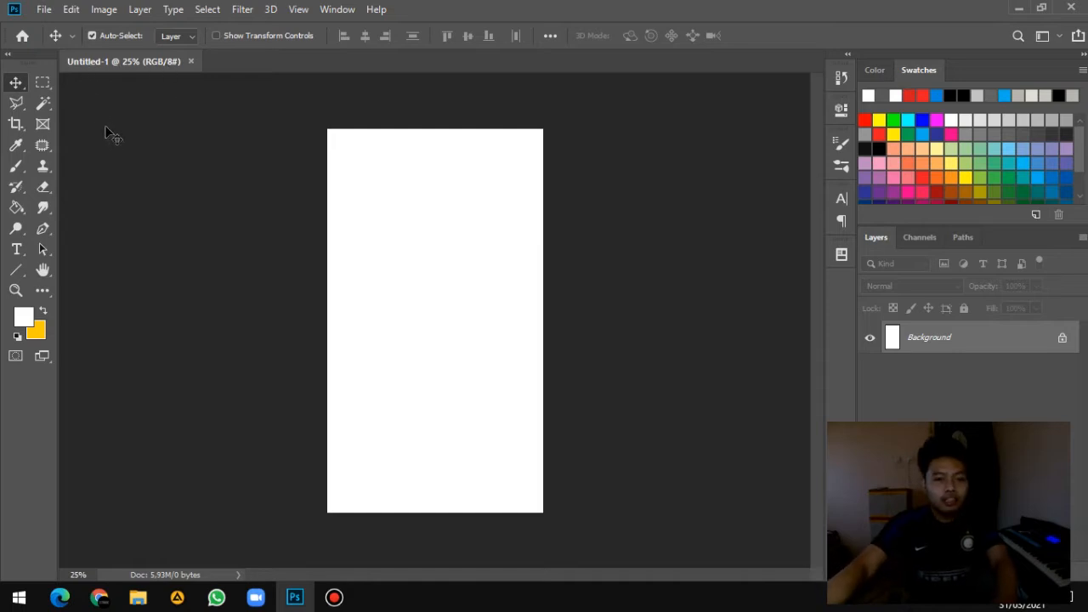
{"action": "left_click", "coordinate": [41, 11]}
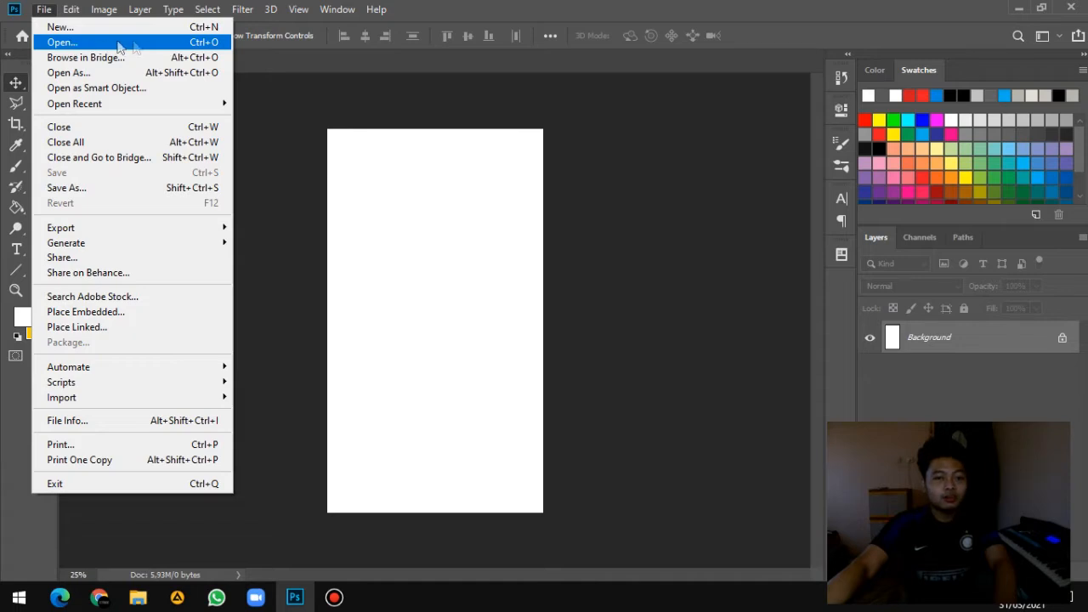
{"action": "left_click", "coordinate": [653, 216]}
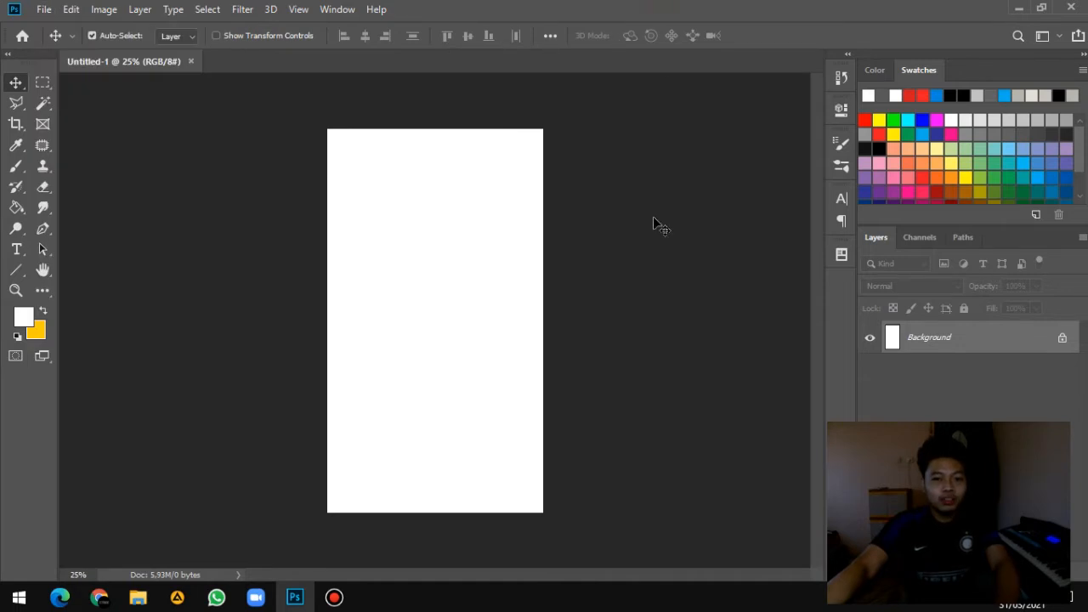
Step: Switch to File Explorer and open the background image from the bahan folder in Photoshop as a separate document
{"action": "key", "text": "alt+Tab"}
{"action": "key", "text": "Tab"}
{"action": "key", "text": "Tab"}
{"action": "left_click_drag", "start_coordinate": [289, 400], "coordinate": [867, 235]}
{"action": "left_click", "coordinate": [623, 374]}
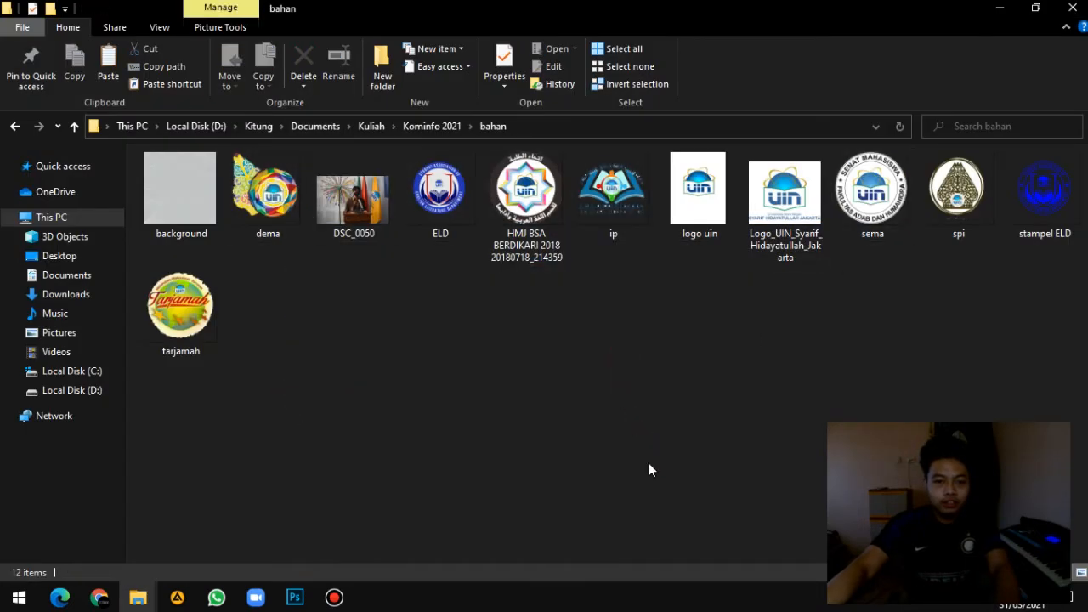
{"action": "left_click", "coordinate": [166, 211]}
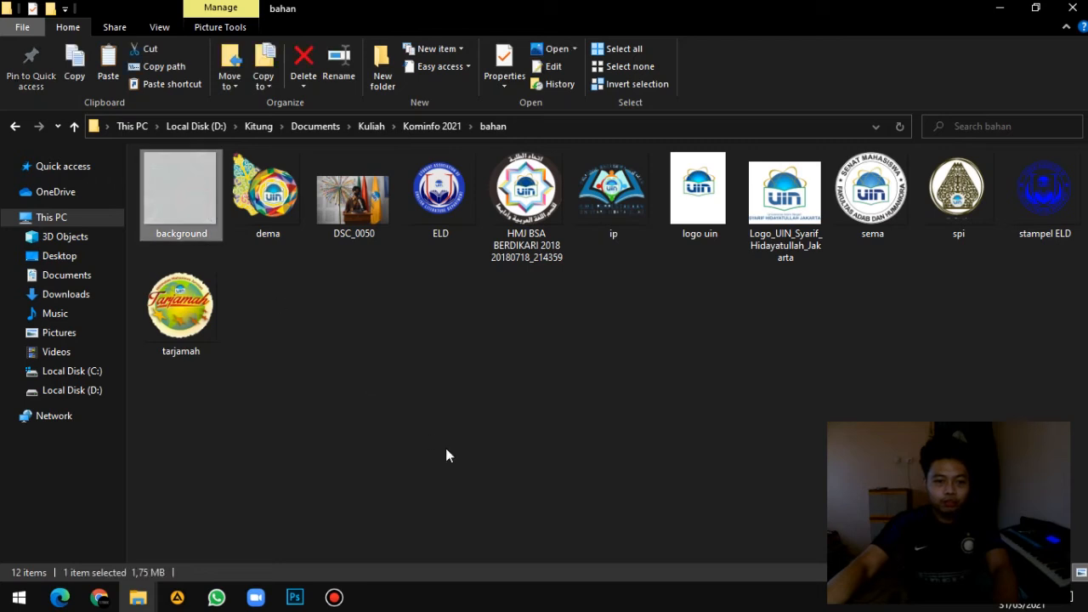
{"action": "left_click_drag", "start_coordinate": [186, 195], "coordinate": [266, 60]}
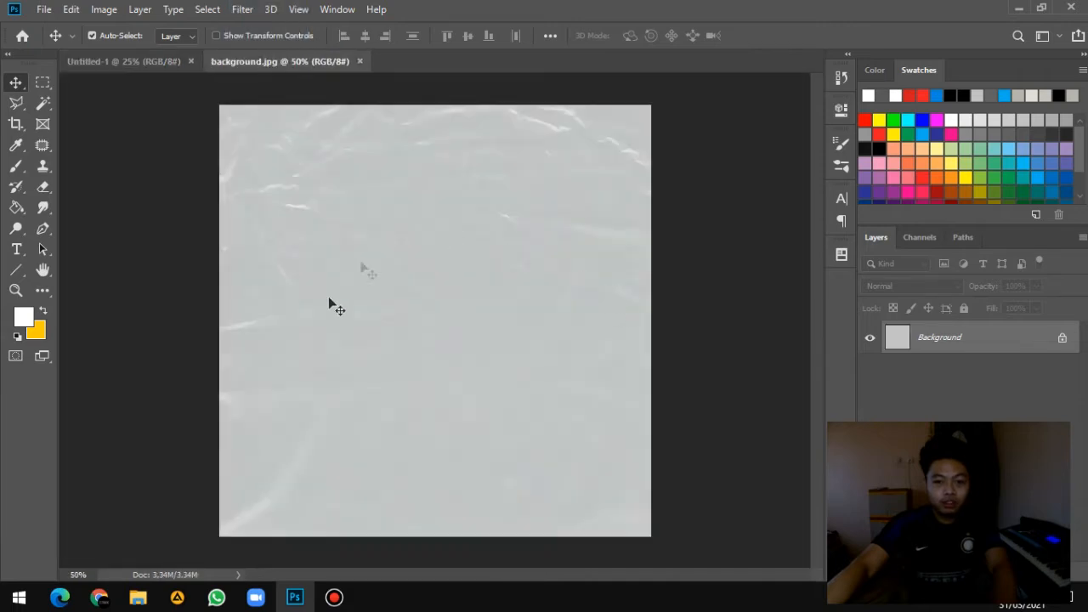
Step: Compare the Untitled-1 and background.jpg documents by switching between them, ending on background.jpg
{"action": "left_click", "coordinate": [115, 62]}
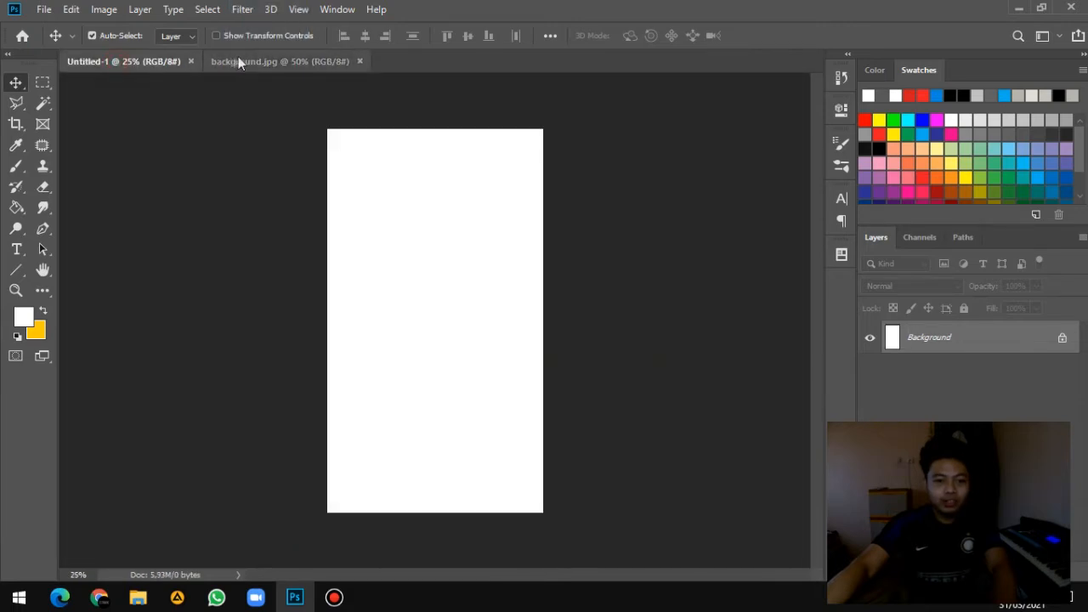
{"action": "left_click", "coordinate": [253, 61]}
{"action": "left_click", "coordinate": [160, 64]}
{"action": "left_click", "coordinate": [263, 63]}
{"action": "left_click", "coordinate": [170, 61]}
{"action": "left_click", "coordinate": [302, 60]}
{"action": "left_click", "coordinate": [160, 59]}
{"action": "left_click", "coordinate": [259, 59]}
{"action": "left_click", "coordinate": [167, 59]}
{"action": "left_click", "coordinate": [256, 57]}
{"action": "left_click", "coordinate": [162, 59]}
{"action": "left_click", "coordinate": [282, 61]}
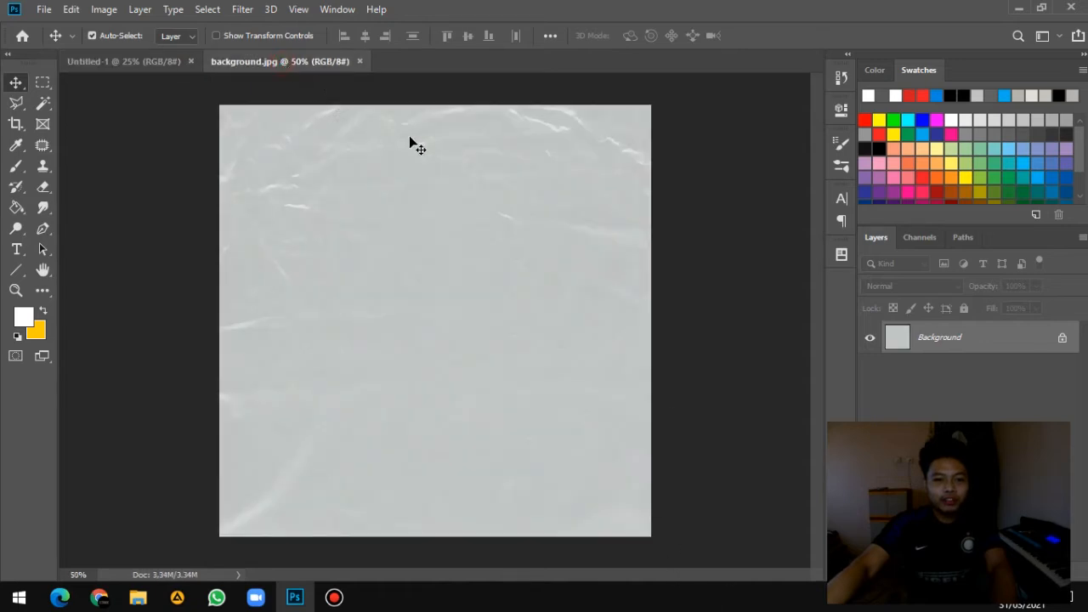
{"action": "left_click", "coordinate": [119, 61]}
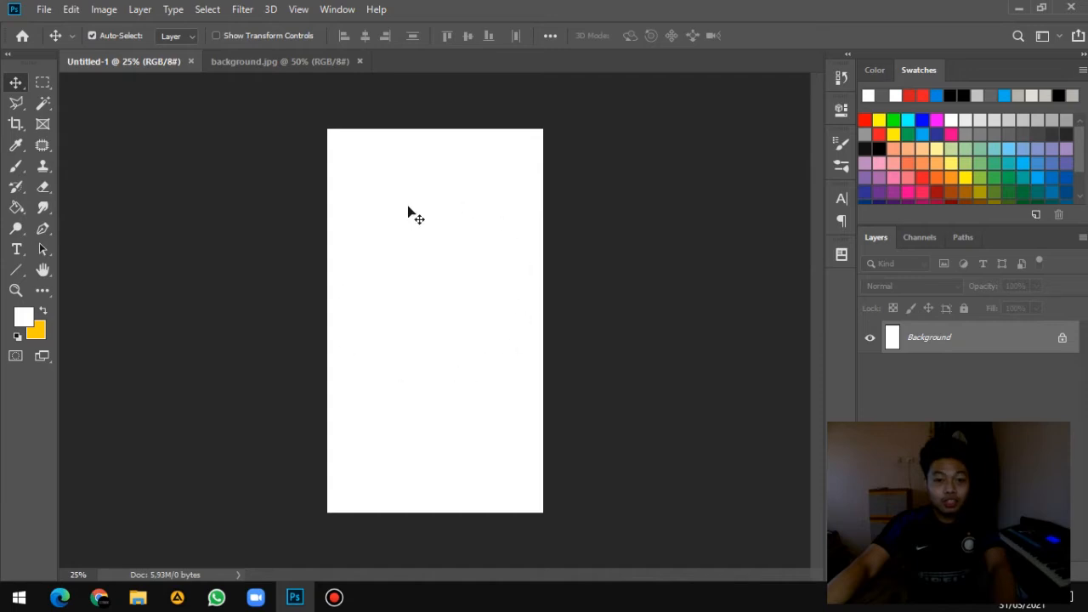
{"action": "left_click", "coordinate": [289, 68]}
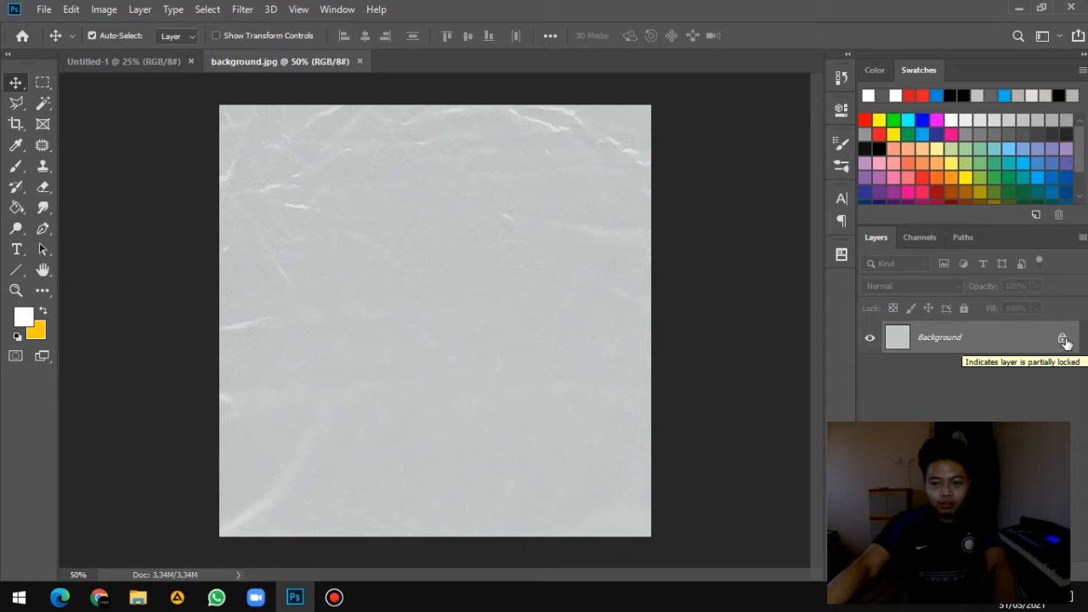
Step: Decline converting the Background layer of background.jpg when moving it, then unlock the layer and shift it slightly down and left
{"action": "left_click_drag", "start_coordinate": [474, 292], "coordinate": [367, 316]}
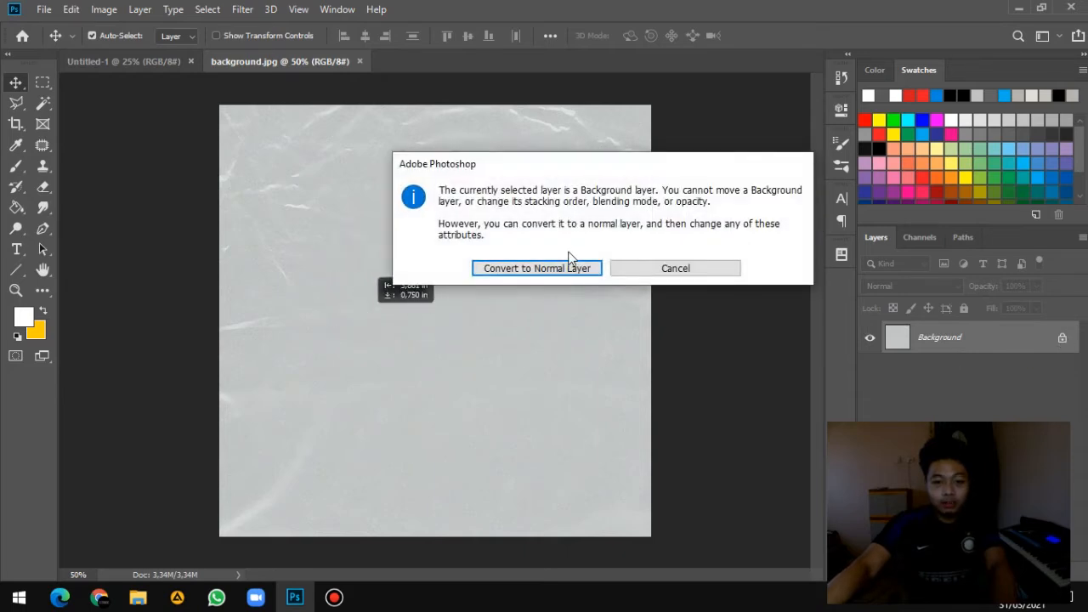
{"action": "left_click", "coordinate": [671, 271]}
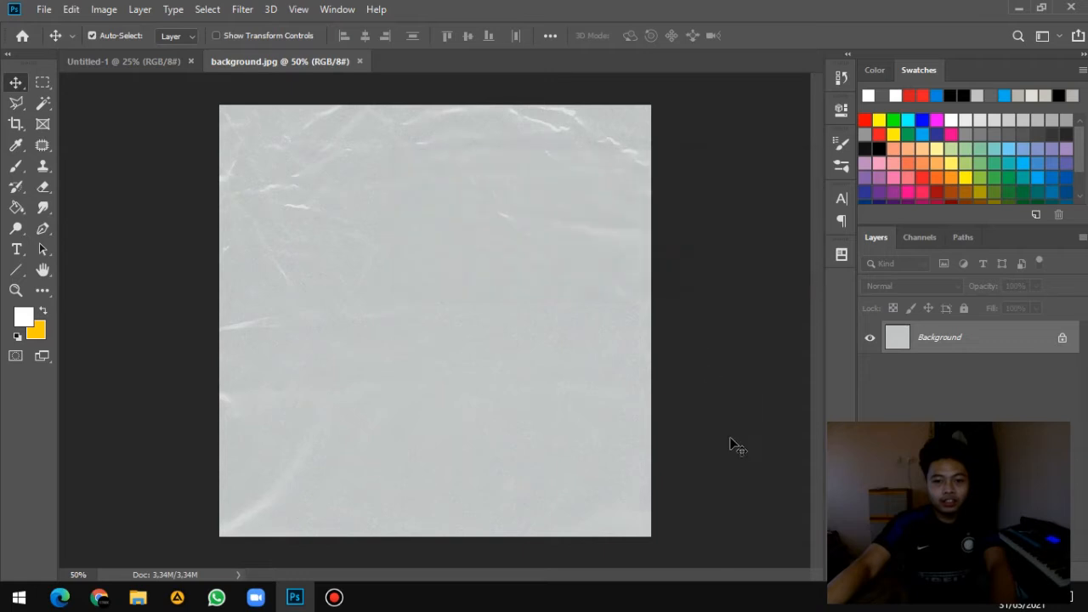
{"action": "left_click", "coordinate": [1062, 338]}
{"action": "left_click_drag", "start_coordinate": [532, 318], "coordinate": [499, 335]}
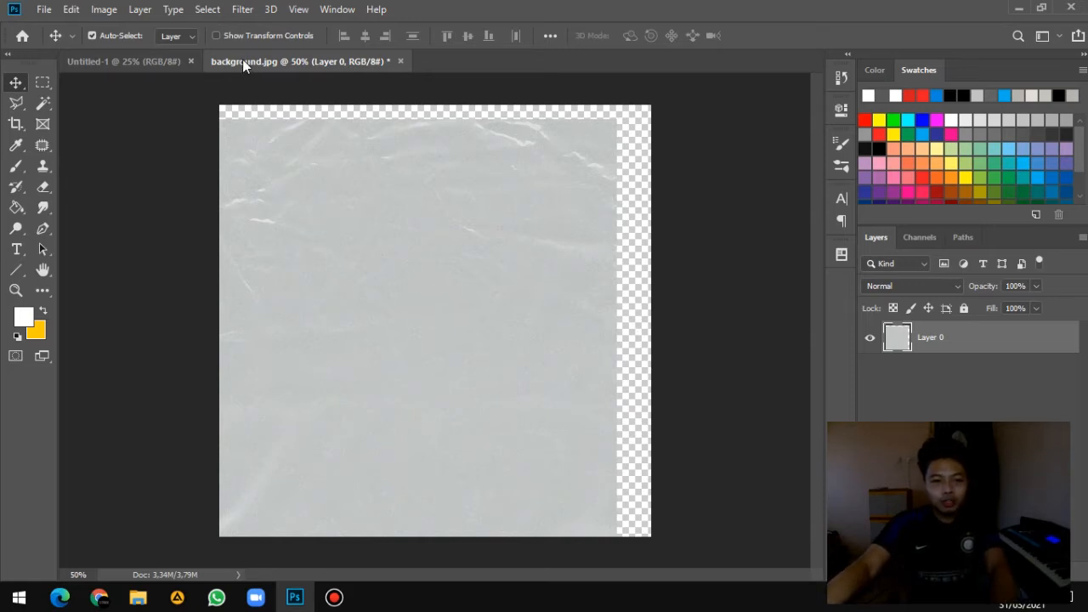
Step: Realign the texture layer with the background.jpg canvas and copy it into the upper part of the Untitled-1 document
{"action": "left_click", "coordinate": [129, 61]}
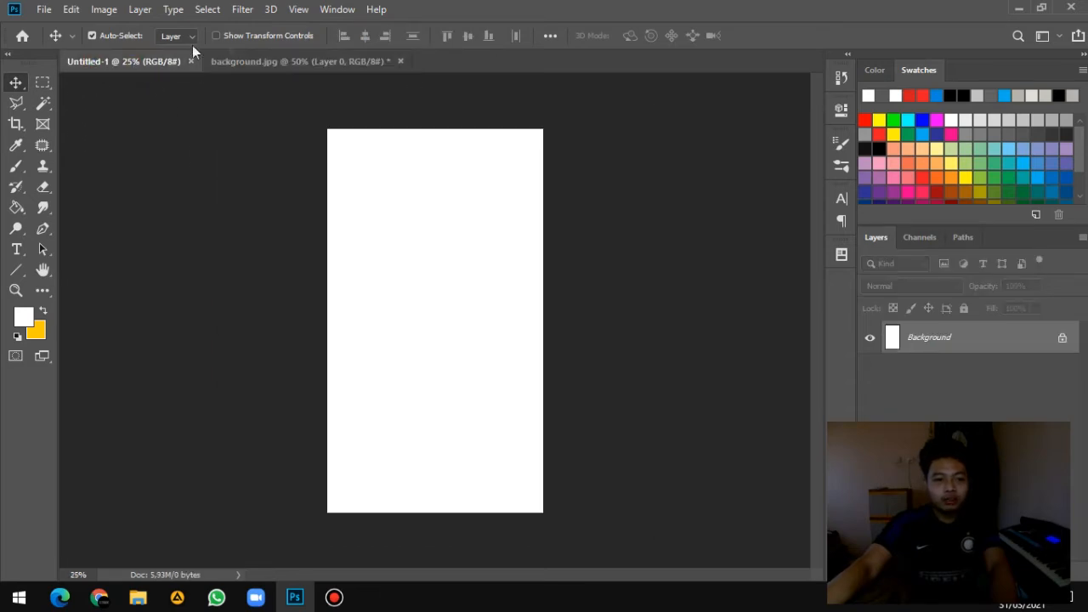
{"action": "left_click", "coordinate": [267, 62]}
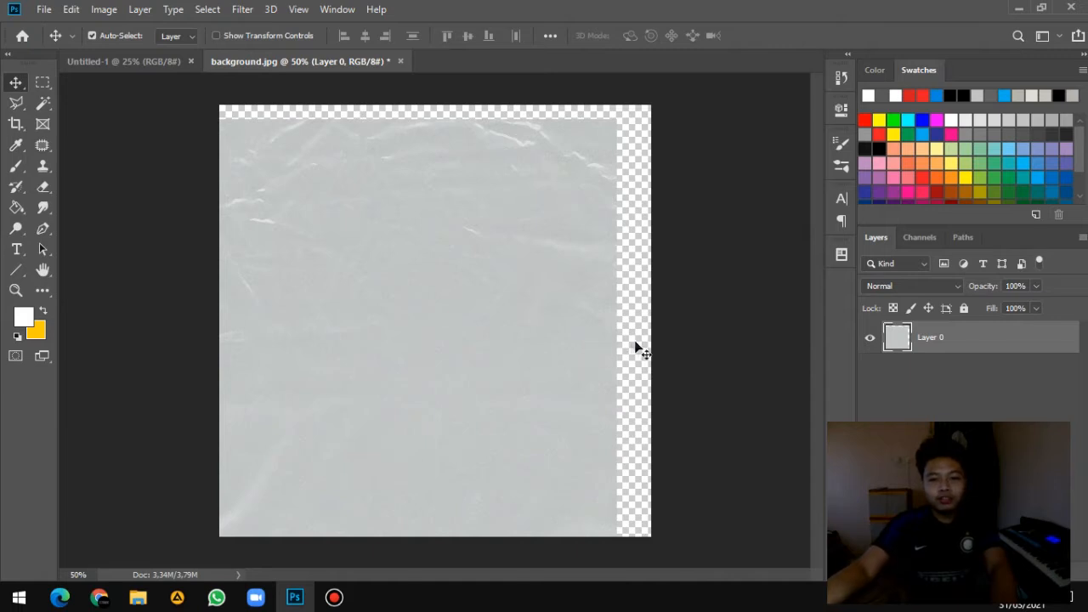
{"action": "left_click_drag", "start_coordinate": [492, 343], "coordinate": [529, 327]}
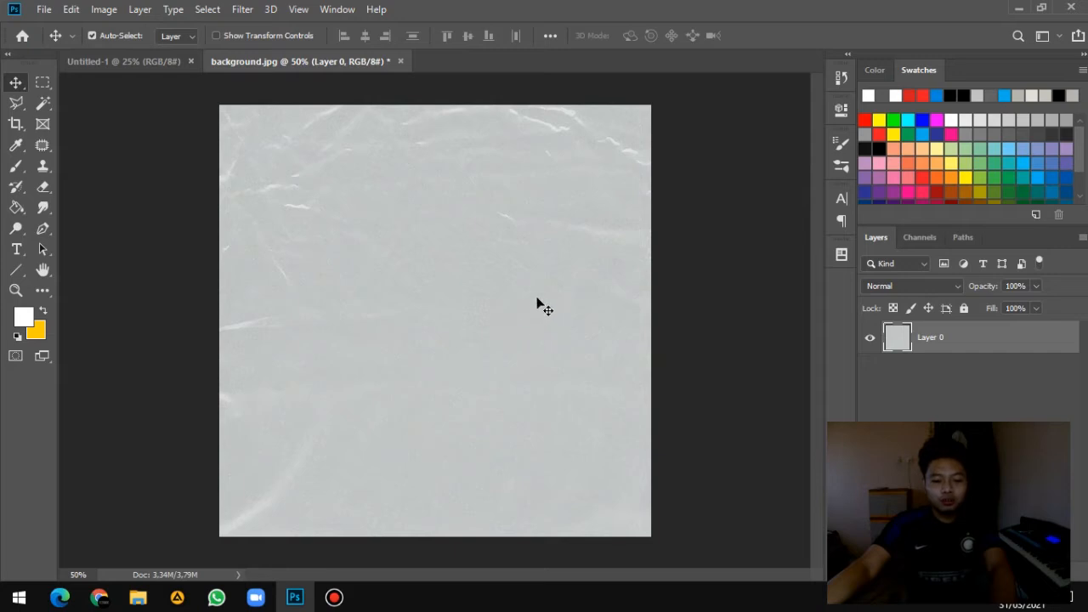
{"action": "key", "text": "ctrl"}
{"action": "left_click_drag", "start_coordinate": [531, 237], "coordinate": [436, 212]}
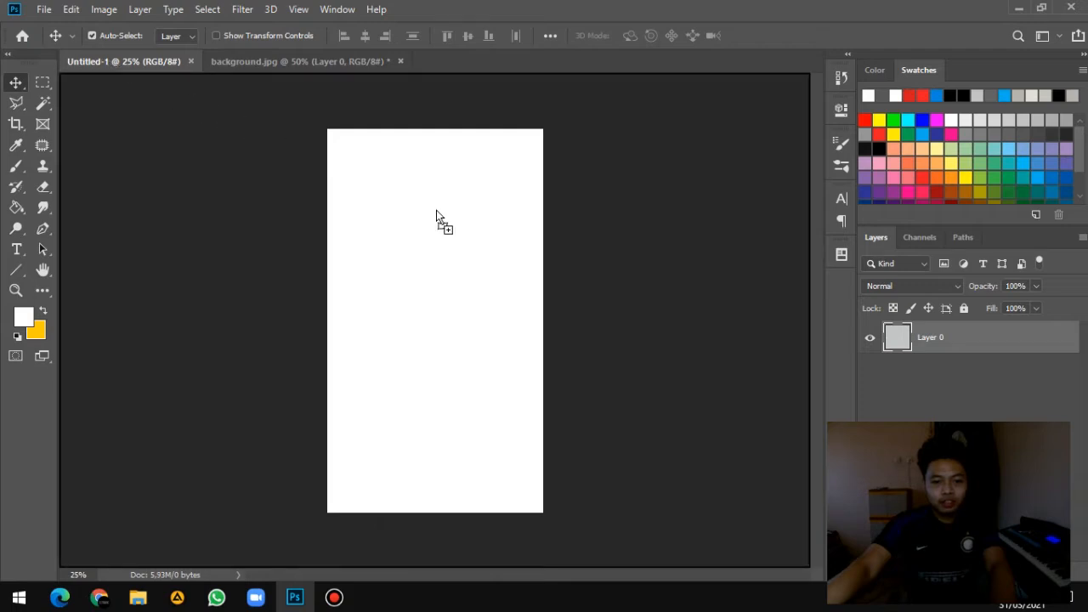
{"action": "left_click_drag", "start_coordinate": [436, 210], "coordinate": [470, 260]}
Step: Examine how the edges of the copied texture line up with the Untitled-1 canvas
{"action": "scroll", "coordinate": [486, 260], "scroll_direction": "down", "scroll_amount": 2}
{"action": "scroll", "coordinate": [484, 280], "scroll_direction": "up", "scroll_amount": 2}
{"action": "scroll", "coordinate": [393, 284], "scroll_direction": "down", "scroll_amount": 1}
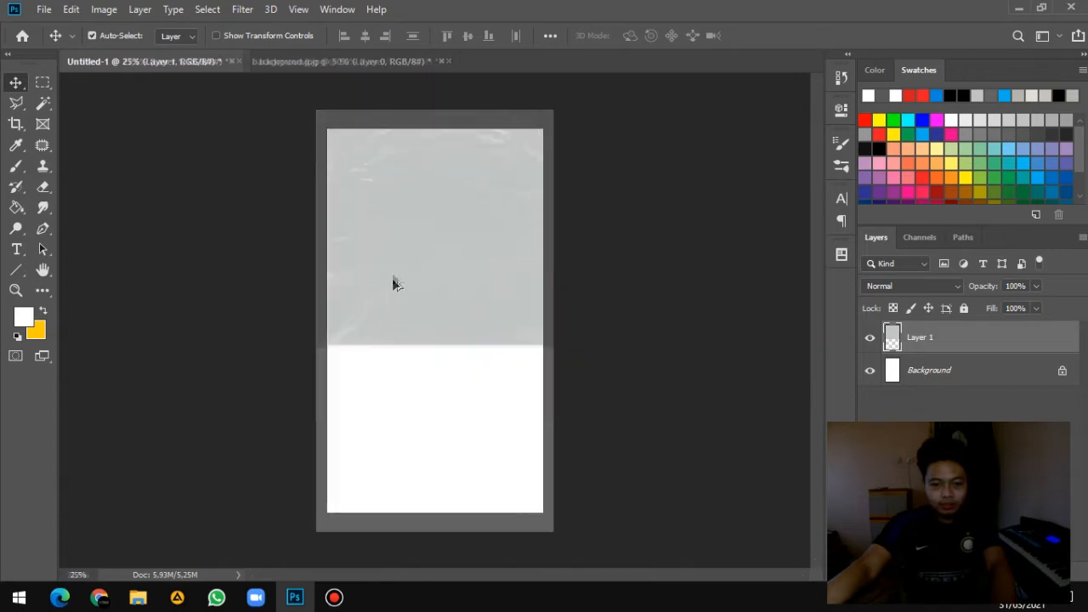
{"action": "scroll", "coordinate": [301, 310], "scroll_direction": "up", "scroll_amount": 4}
{"action": "scroll", "coordinate": [319, 357], "scroll_direction": "down", "scroll_amount": 4}
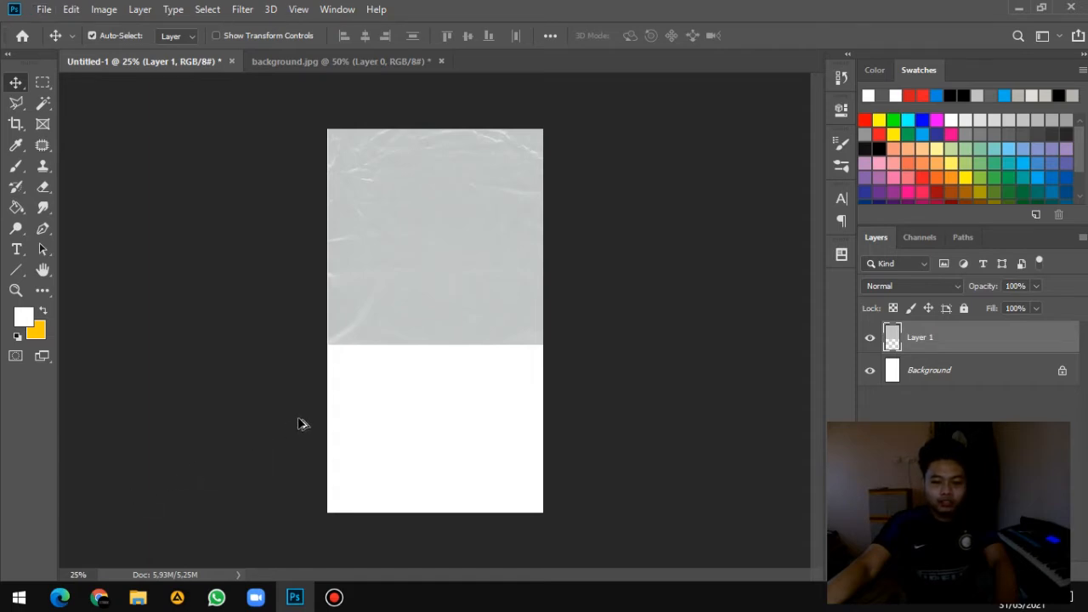
{"action": "scroll", "coordinate": [334, 374], "scroll_direction": "up", "scroll_amount": 9}
{"action": "scroll", "coordinate": [334, 373], "scroll_direction": "down", "scroll_amount": 7}
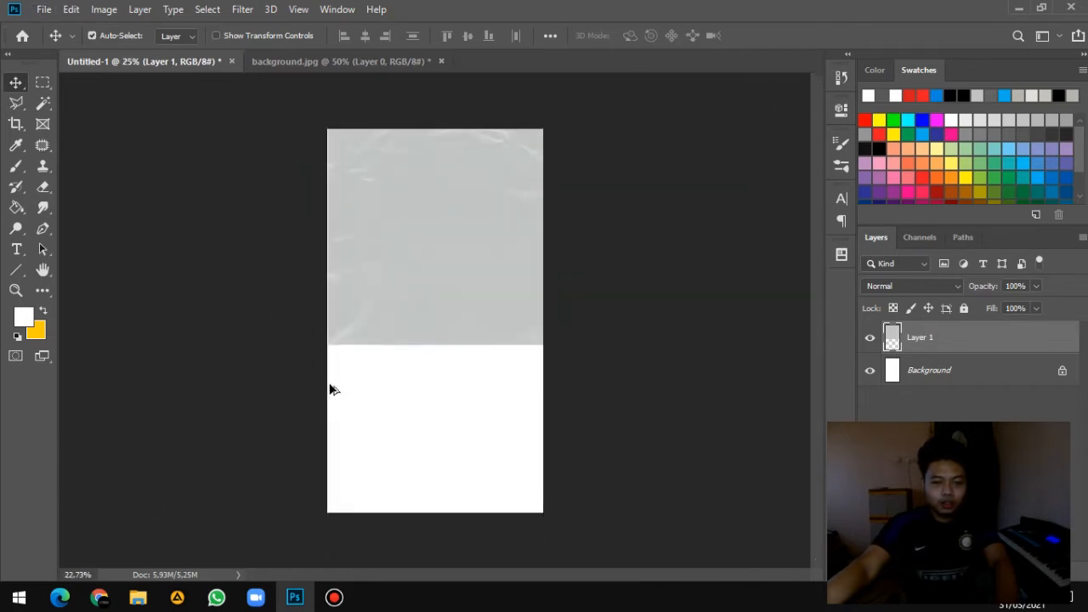
{"action": "scroll", "coordinate": [297, 296], "scroll_direction": "up", "scroll_amount": 5}
{"action": "scroll", "coordinate": [295, 296], "scroll_direction": "up", "scroll_amount": 3}
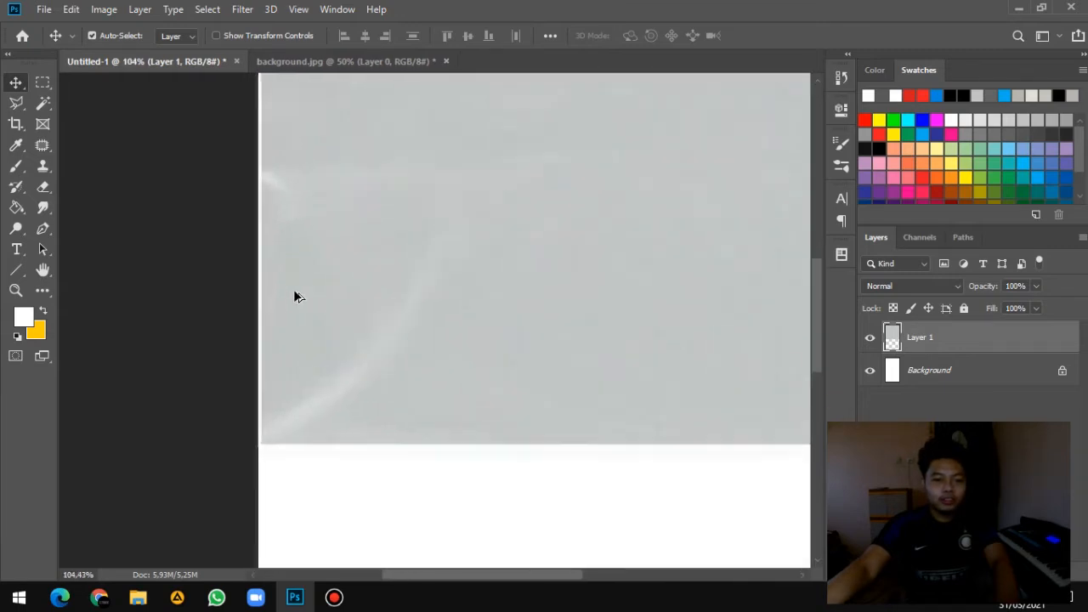
{"action": "scroll", "coordinate": [294, 295], "scroll_direction": "down", "scroll_amount": 5}
Step: Hide and show Layer 1 to check its visibility, and align its texture with the canvas's top edge and sides
{"action": "left_click_drag", "start_coordinate": [438, 220], "coordinate": [449, 248]}
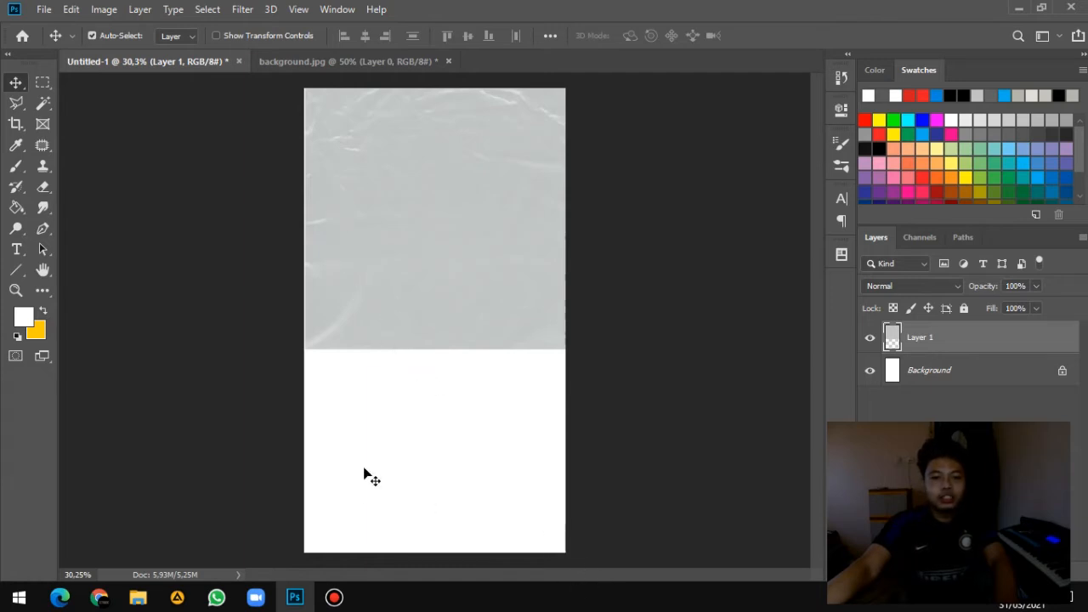
{"action": "left_click_drag", "start_coordinate": [459, 302], "coordinate": [434, 292]}
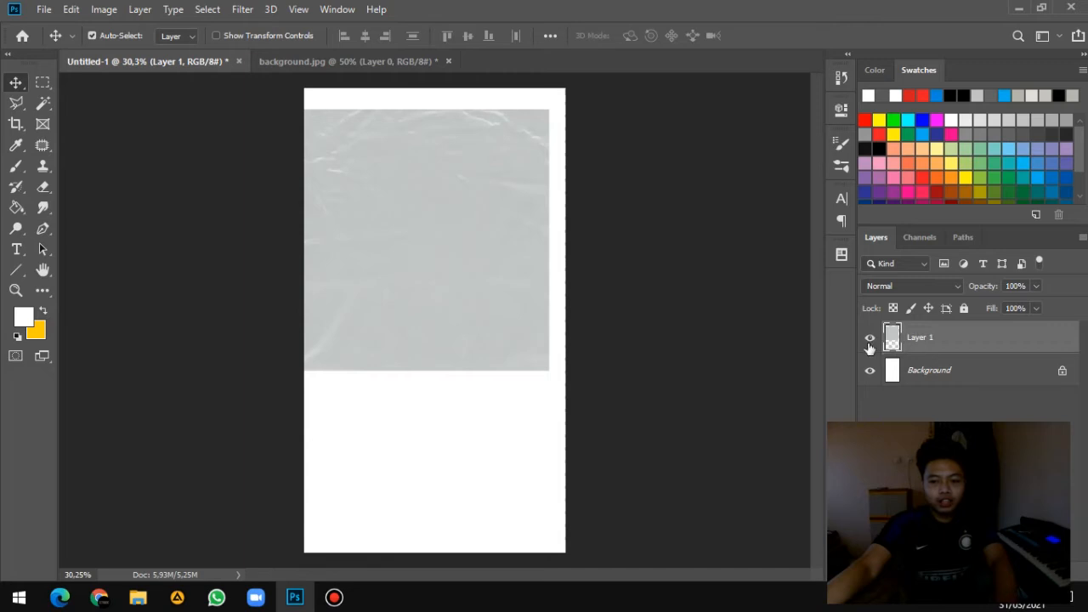
{"action": "left_click", "coordinate": [871, 340]}
{"action": "left_click", "coordinate": [870, 340]}
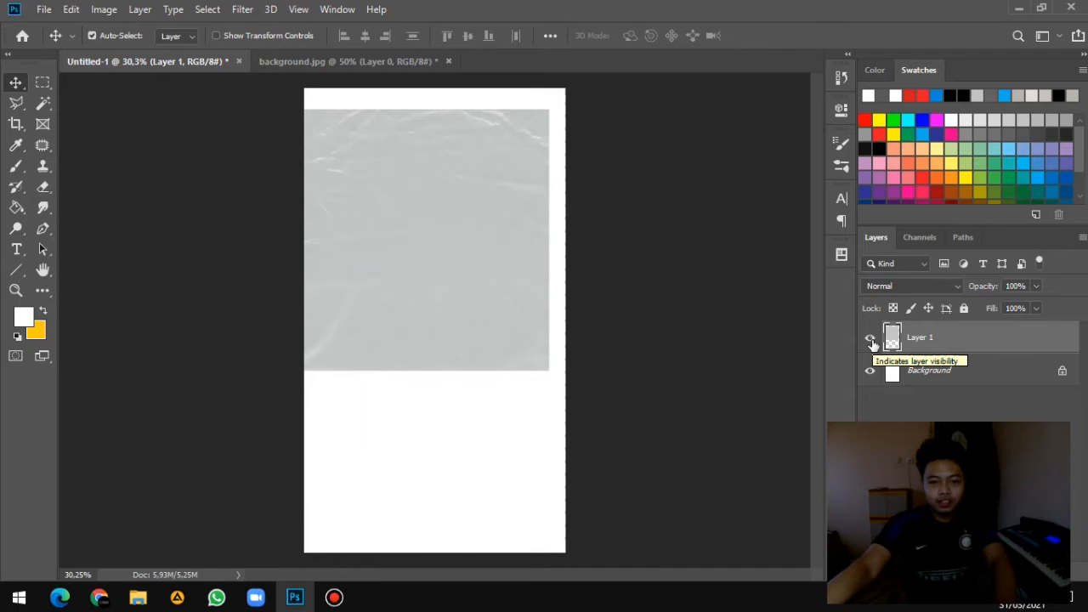
{"action": "left_click", "coordinate": [871, 340]}
{"action": "left_click", "coordinate": [870, 340]}
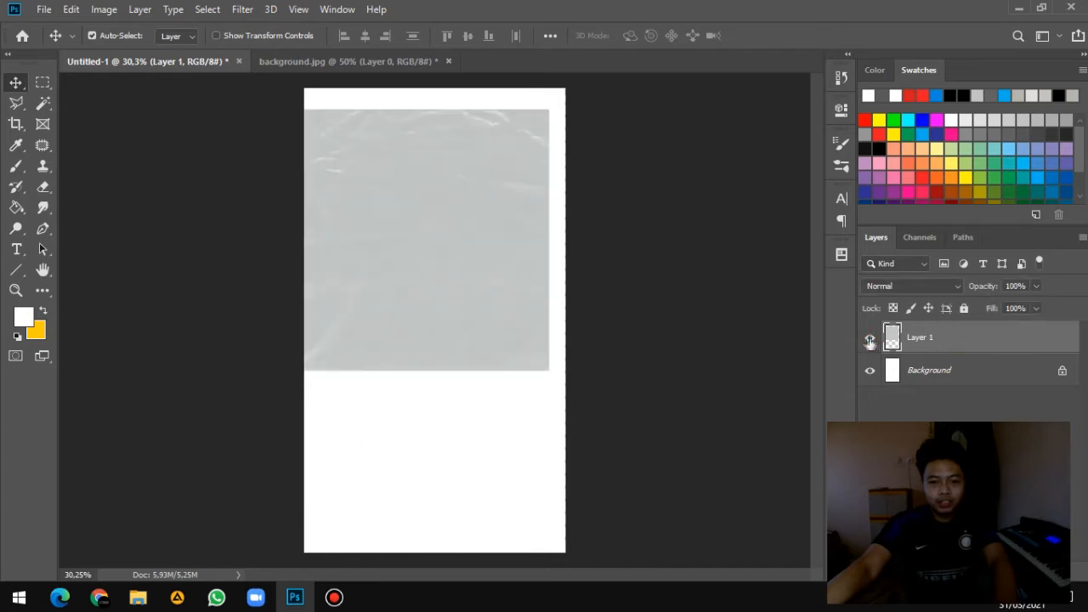
{"action": "left_click_drag", "start_coordinate": [365, 270], "coordinate": [380, 248]}
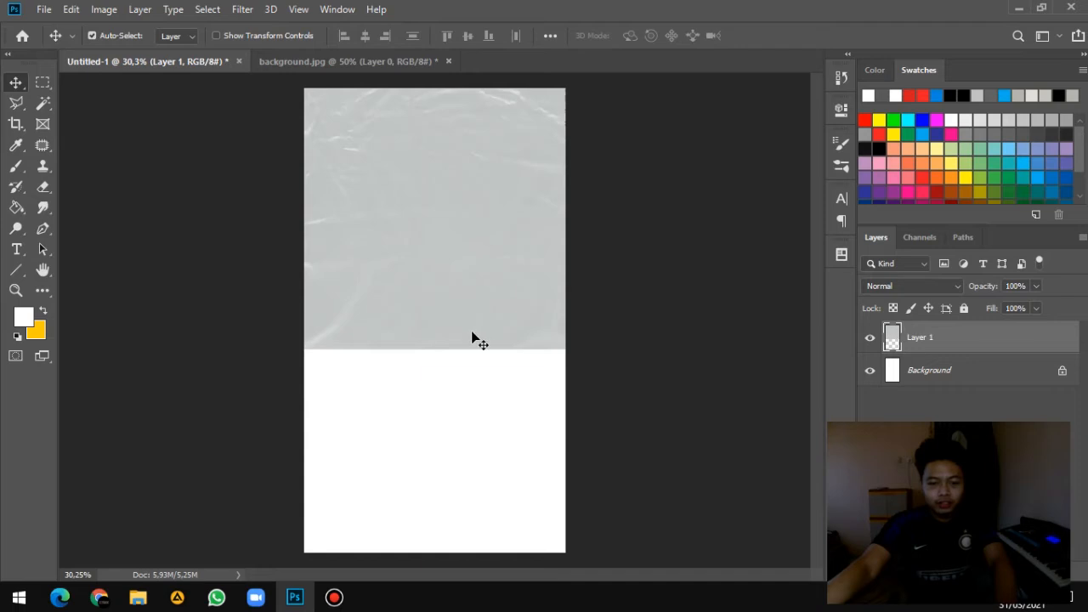
Step: Stretch Layer 1's texture vertically to 177.78% height so it reaches the canvas's bottom edge, keeping the width at 100%
{"action": "right_click", "coordinate": [427, 272]}
{"action": "left_click", "coordinate": [419, 251]}
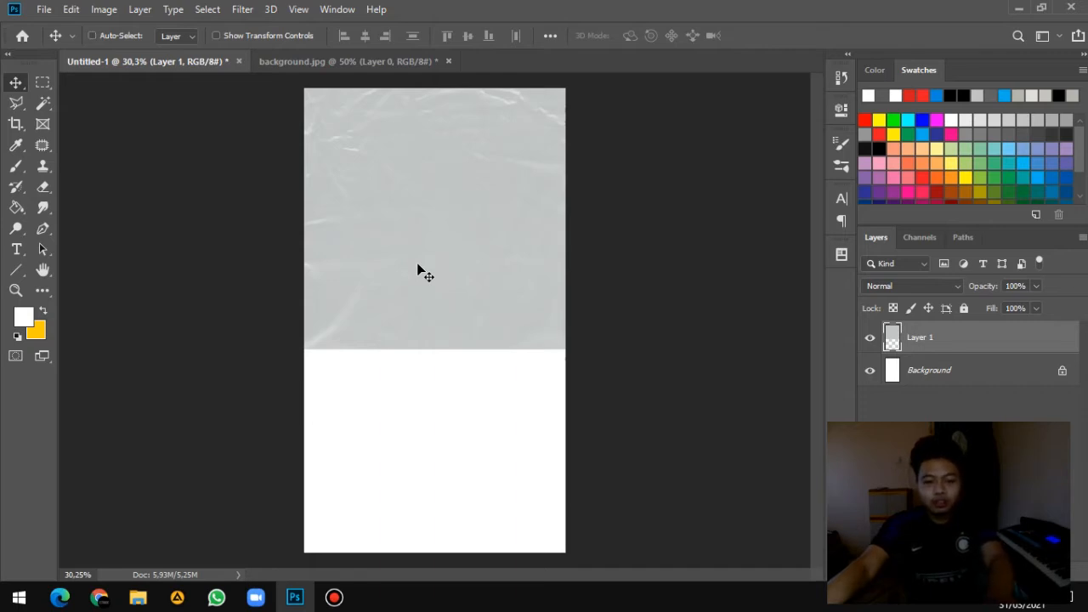
{"action": "key", "text": "ctrl+t"}
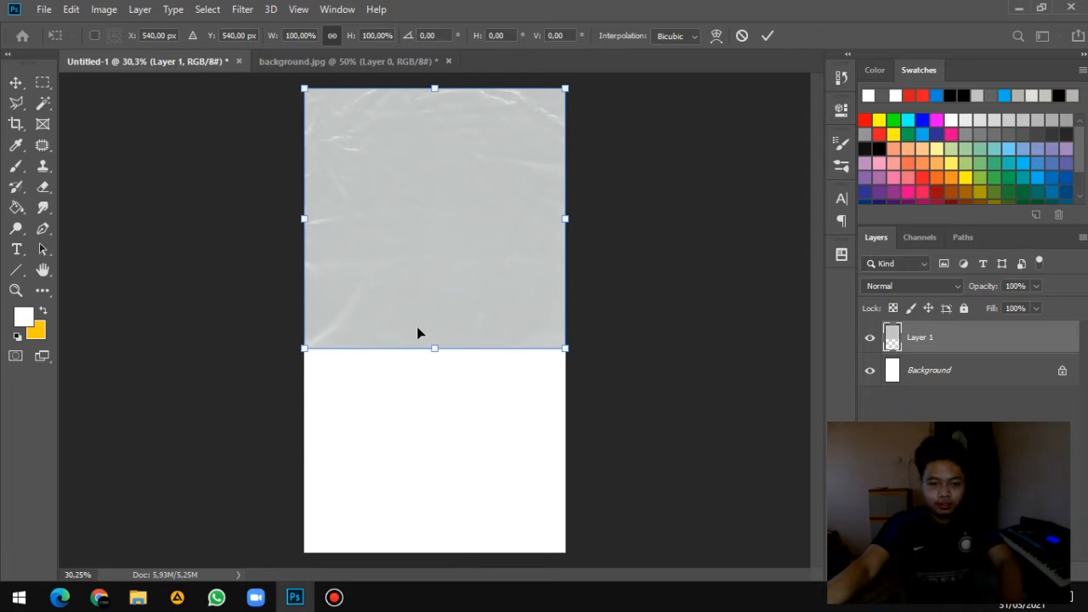
{"action": "mouse_move", "coordinate": [460, 299]}
{"action": "left_mouse_down"}
{"action": "mouse_move", "coordinate": [449, 300]}
{"action": "mouse_move", "coordinate": [462, 297]}
{"action": "left_mouse_up"}
{"action": "scroll", "coordinate": [473, 304], "scroll_direction": "down", "scroll_amount": 1}
{"action": "scroll", "coordinate": [473, 310], "scroll_direction": "down", "scroll_amount": 4}
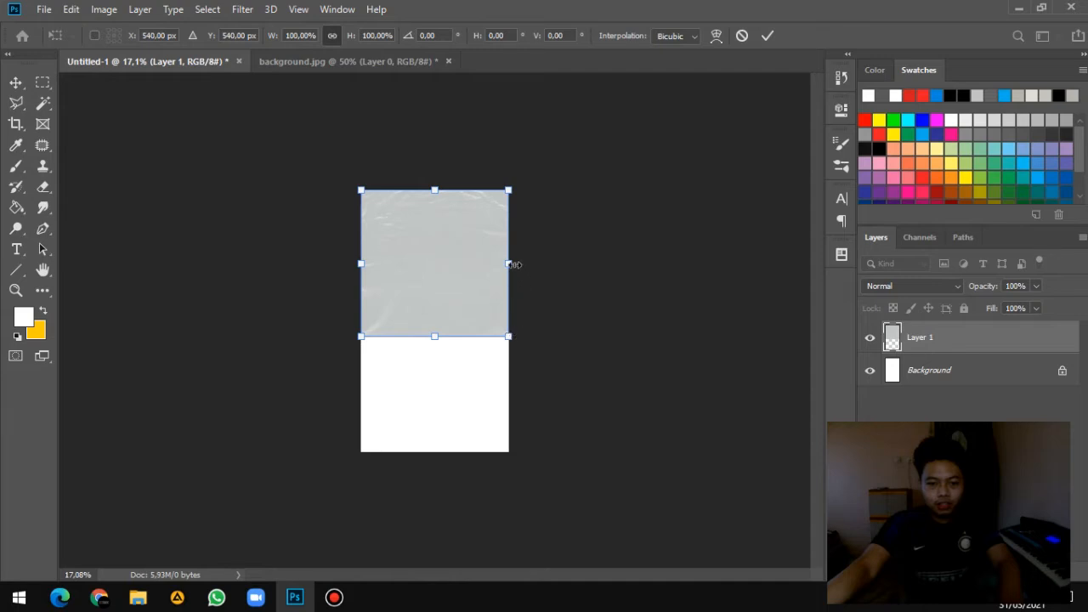
{"action": "mouse_move", "coordinate": [514, 263]}
{"action": "left_mouse_down"}
{"action": "mouse_move", "coordinate": [604, 261]}
{"action": "mouse_move", "coordinate": [516, 260]}
{"action": "left_mouse_up"}
{"action": "key", "text": "ctrl+plus"}
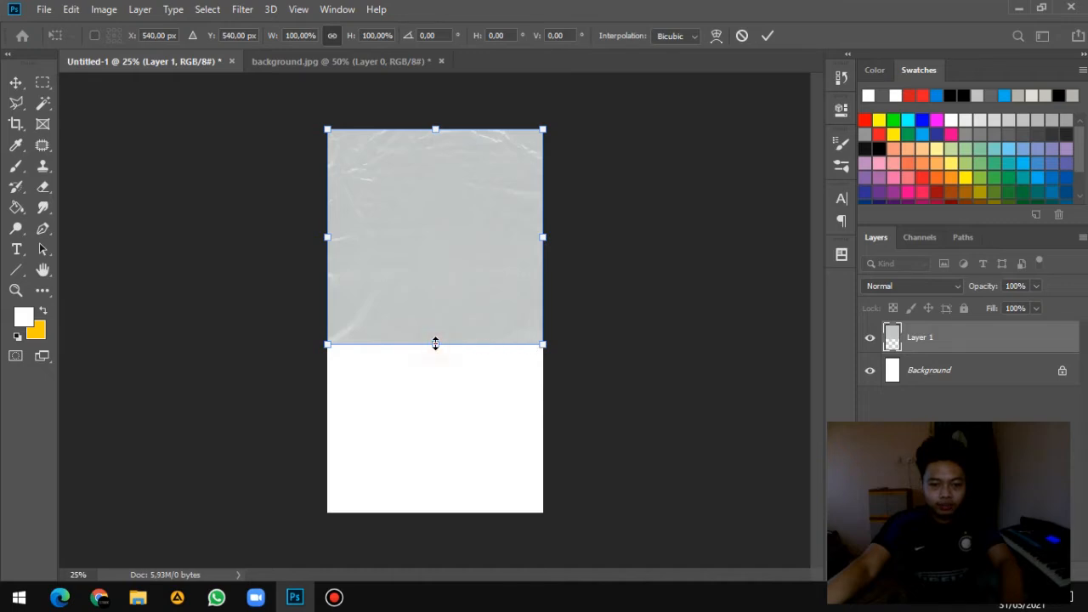
{"action": "left_click_drag", "start_coordinate": [435, 343], "coordinate": [433, 511]}
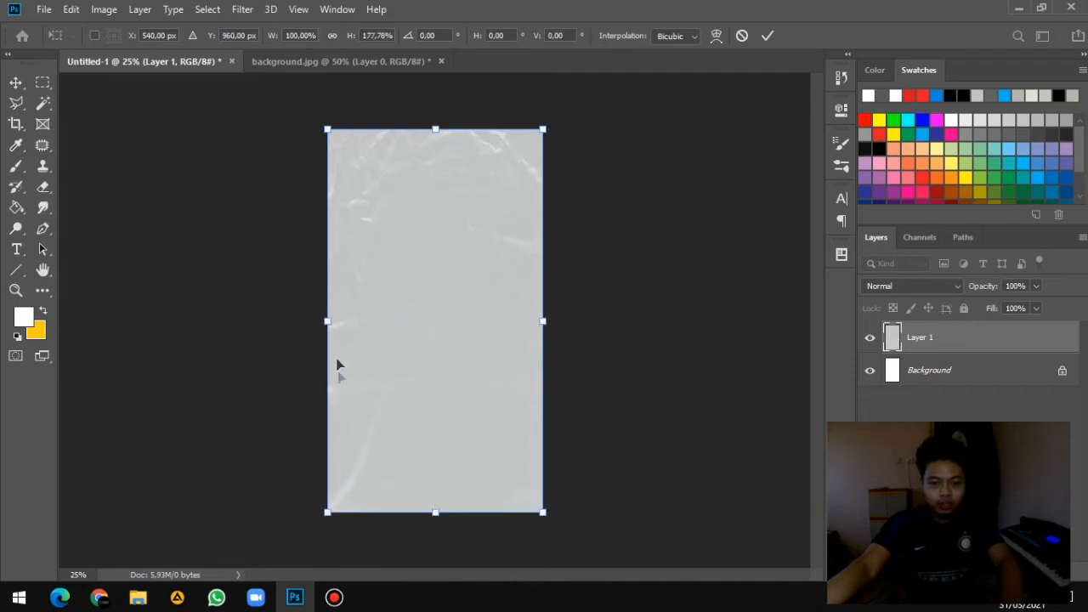
{"action": "left_click", "coordinate": [766, 35]}
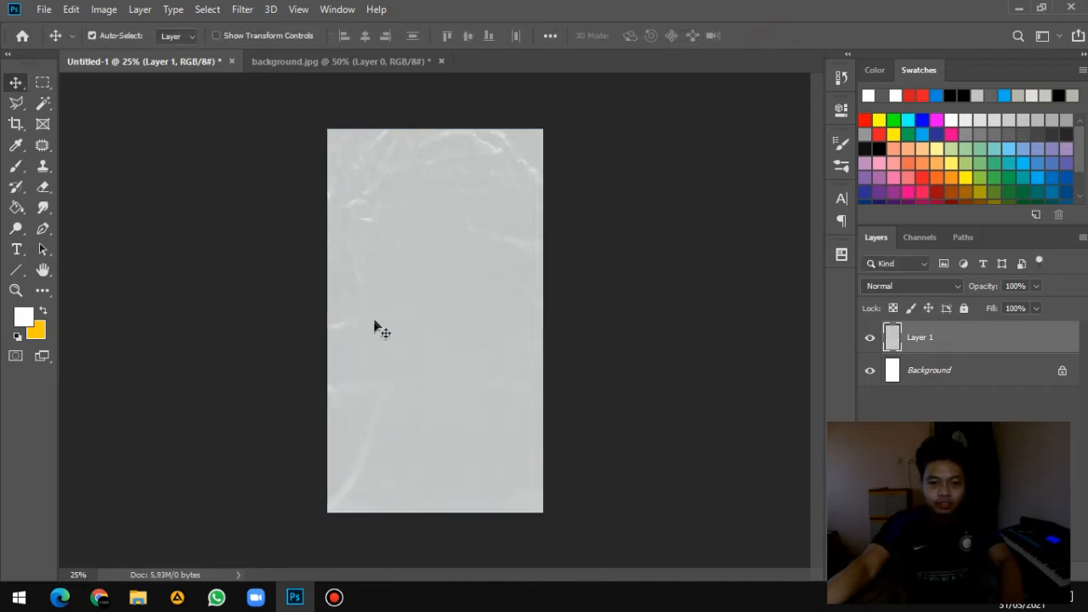
Step: Examine how the stretched texture covers the Untitled-1 canvas, close up and as a whole
{"action": "scroll", "coordinate": [377, 323], "scroll_direction": "up", "scroll_amount": 3}
{"action": "scroll", "coordinate": [323, 310], "scroll_direction": "up", "scroll_amount": 14}
{"action": "scroll", "coordinate": [293, 323], "scroll_direction": "down", "scroll_amount": 12}
{"action": "scroll", "coordinate": [518, 325], "scroll_direction": "down", "scroll_amount": 4}
{"action": "scroll", "coordinate": [498, 301], "scroll_direction": "up", "scroll_amount": 2}
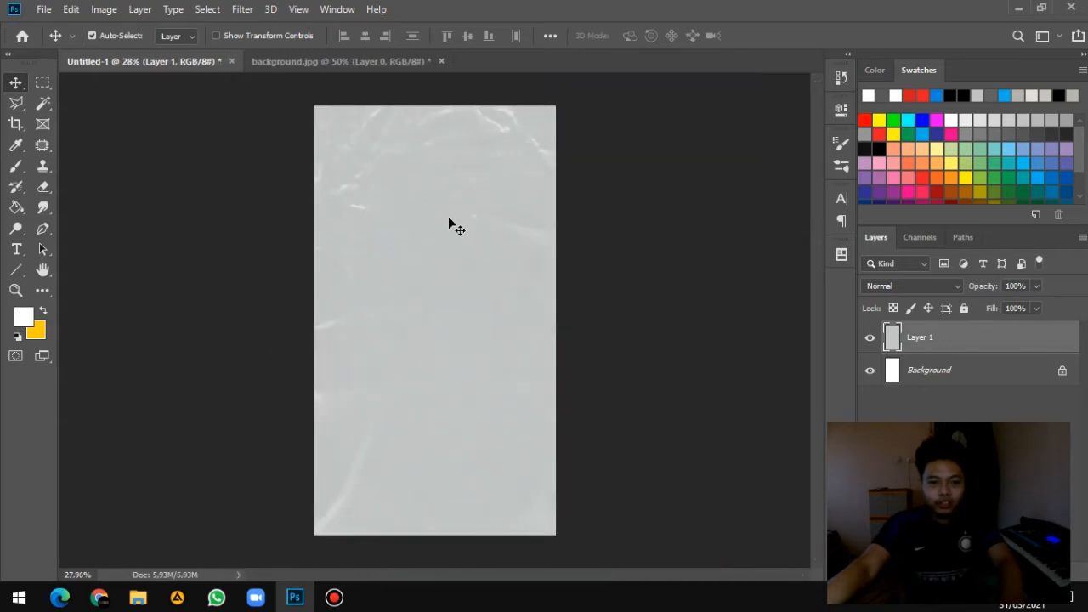
{"action": "scroll", "coordinate": [456, 224], "scroll_direction": "up", "scroll_amount": 2}
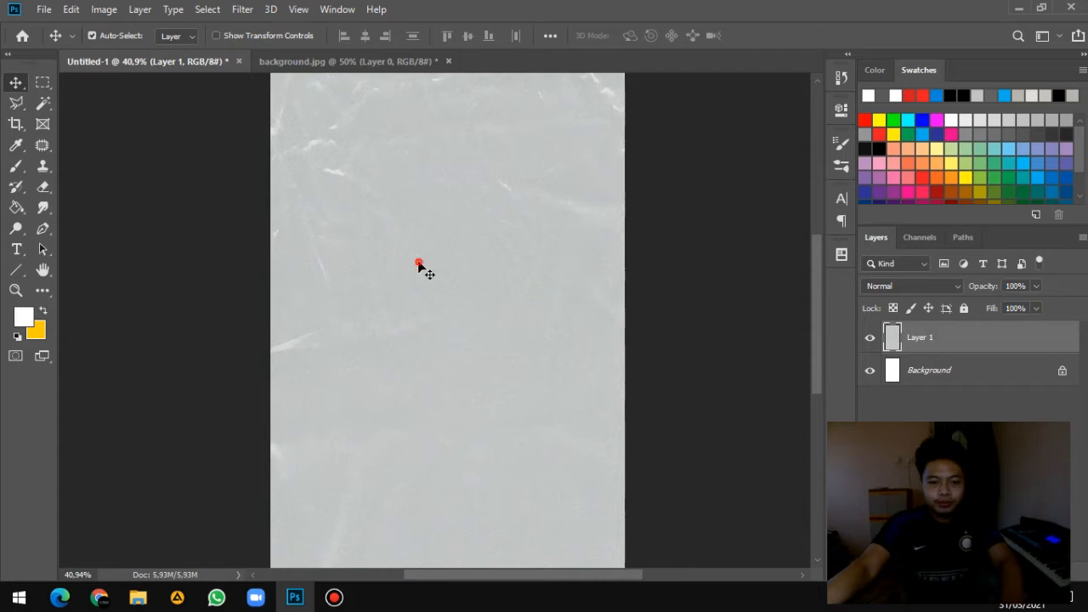
{"action": "scroll", "coordinate": [503, 276], "scroll_direction": "down", "scroll_amount": 1}
{"action": "scroll", "coordinate": [510, 279], "scroll_direction": "up", "scroll_amount": 3}
Step: Try shifting Layer 1 away from the canvas edges, then undo the moves to restore its full-canvas placement
{"action": "left_click_drag", "start_coordinate": [515, 281], "coordinate": [504, 308]}
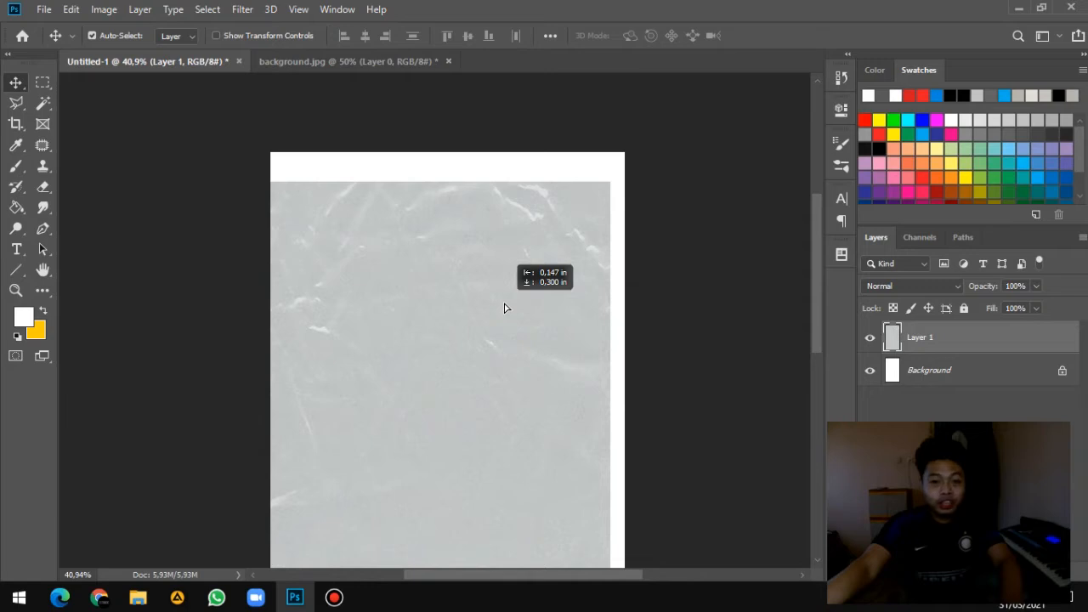
{"action": "left_click_drag", "start_coordinate": [504, 307], "coordinate": [466, 323]}
{"action": "key", "text": "ctrl+z"}
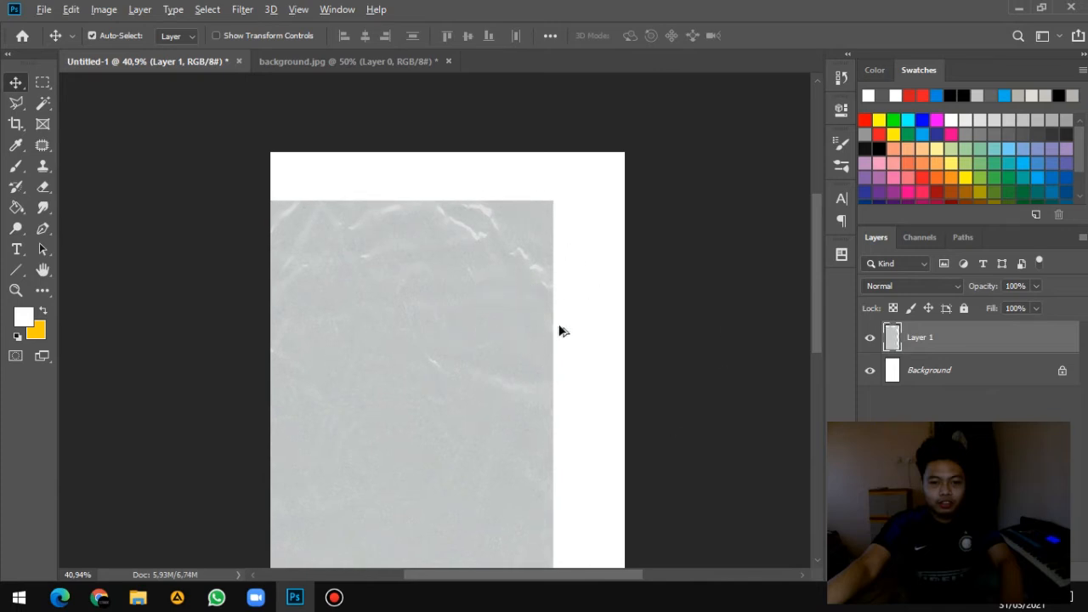
{"action": "scroll", "coordinate": [558, 339], "scroll_direction": "down", "scroll_amount": 3}
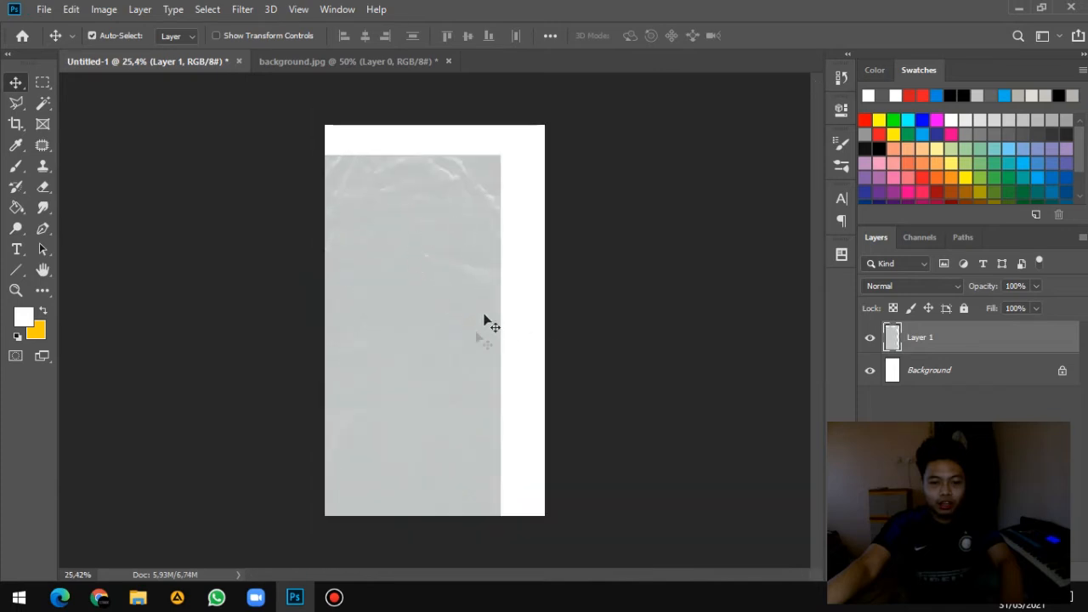
{"action": "left_click_drag", "start_coordinate": [424, 311], "coordinate": [427, 302]}
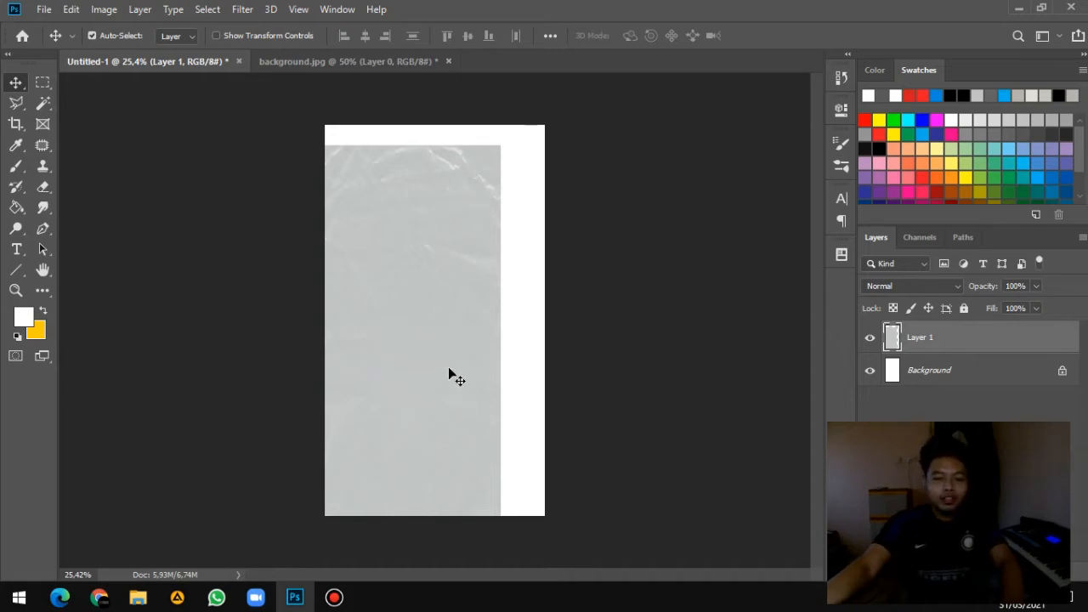
{"action": "scroll", "coordinate": [448, 366], "scroll_direction": "up", "scroll_amount": 2}
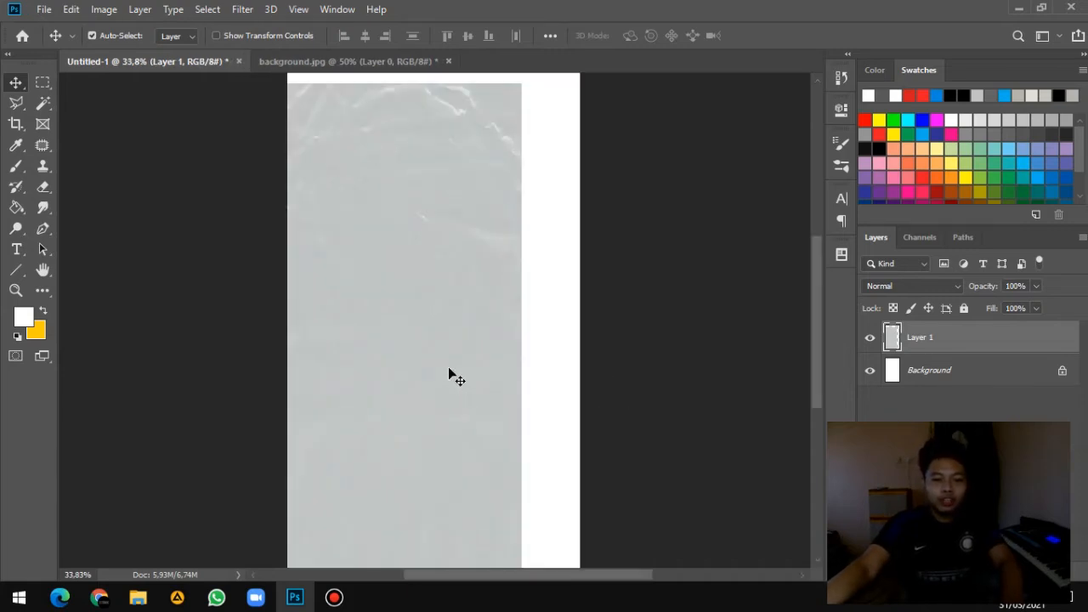
{"action": "scroll", "coordinate": [450, 366], "scroll_direction": "down", "scroll_amount": 1}
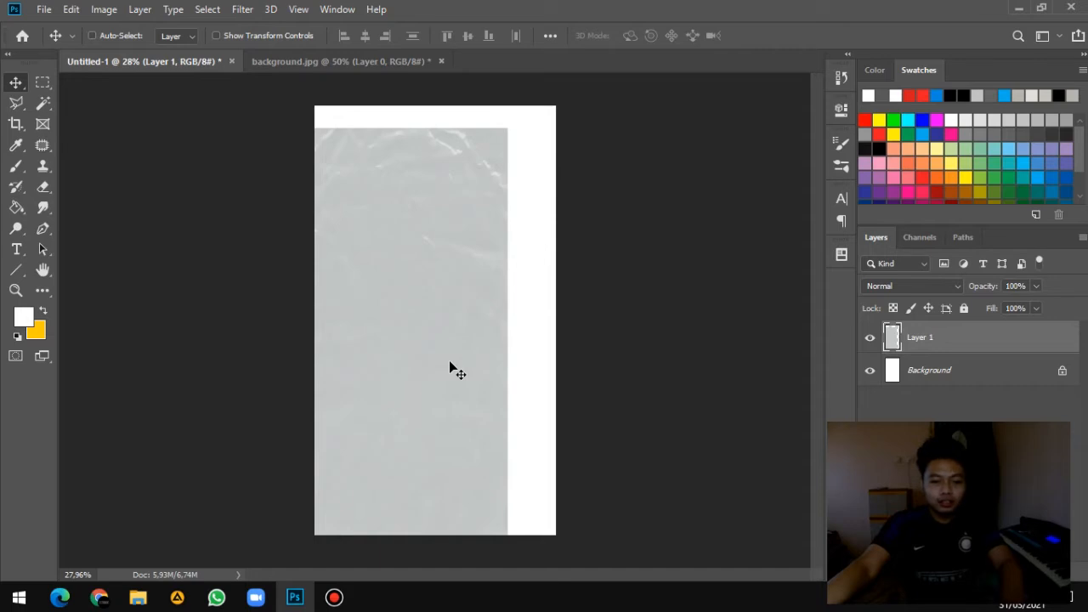
{"action": "key", "text": "ctrl+z"}
{"action": "key", "text": "ctrl"}
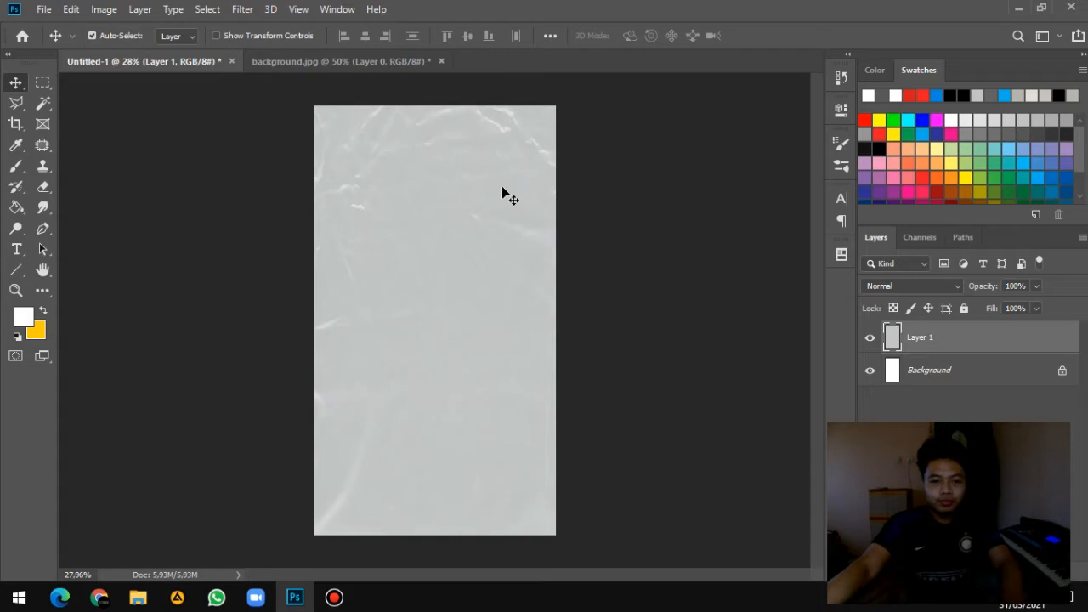
Step: Hide and show Layer 1 repeatedly to compare the texture with the white Background layer
{"action": "scroll", "coordinate": [408, 276], "scroll_direction": "up", "scroll_amount": 2}
{"action": "scroll", "coordinate": [424, 272], "scroll_direction": "up", "scroll_amount": 2}
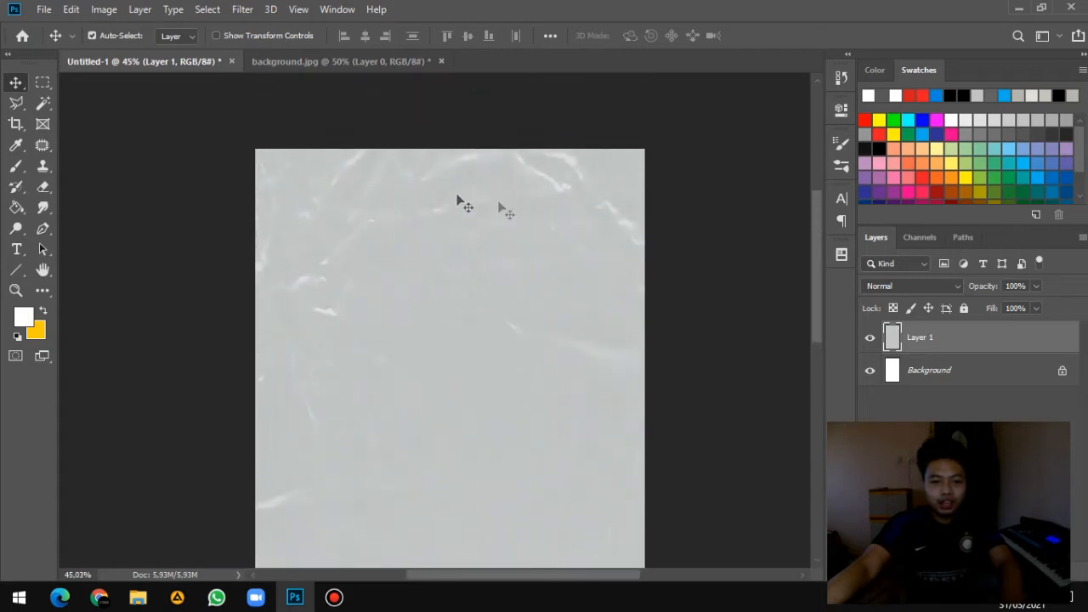
{"action": "scroll", "coordinate": [466, 317], "scroll_direction": "down", "scroll_amount": 2}
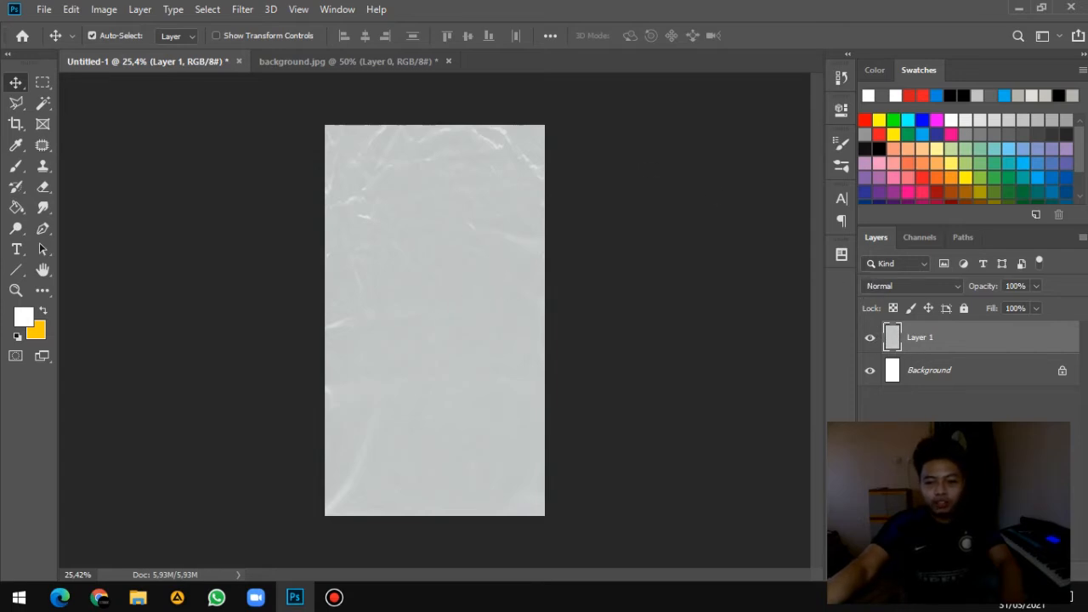
{"action": "left_click", "coordinate": [871, 337]}
{"action": "left_click", "coordinate": [870, 337]}
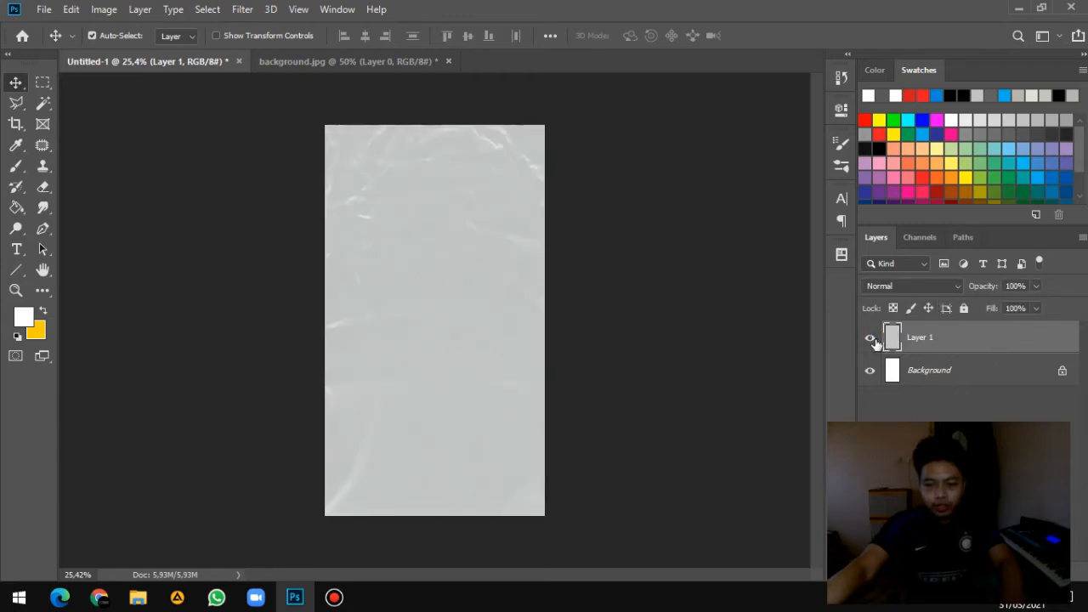
{"action": "left_click", "coordinate": [870, 337]}
{"action": "left_click", "coordinate": [871, 337]}
{"action": "left_click", "coordinate": [871, 337]}
{"action": "left_click", "coordinate": [870, 338]}
{"action": "left_click", "coordinate": [870, 338]}
{"action": "left_click", "coordinate": [871, 337]}
Step: Lock all properties of Layer 1 and test the lock by trying to move the texture
{"action": "left_click", "coordinate": [964, 310]}
{"action": "left_click_drag", "start_coordinate": [460, 309], "coordinate": [461, 417]}
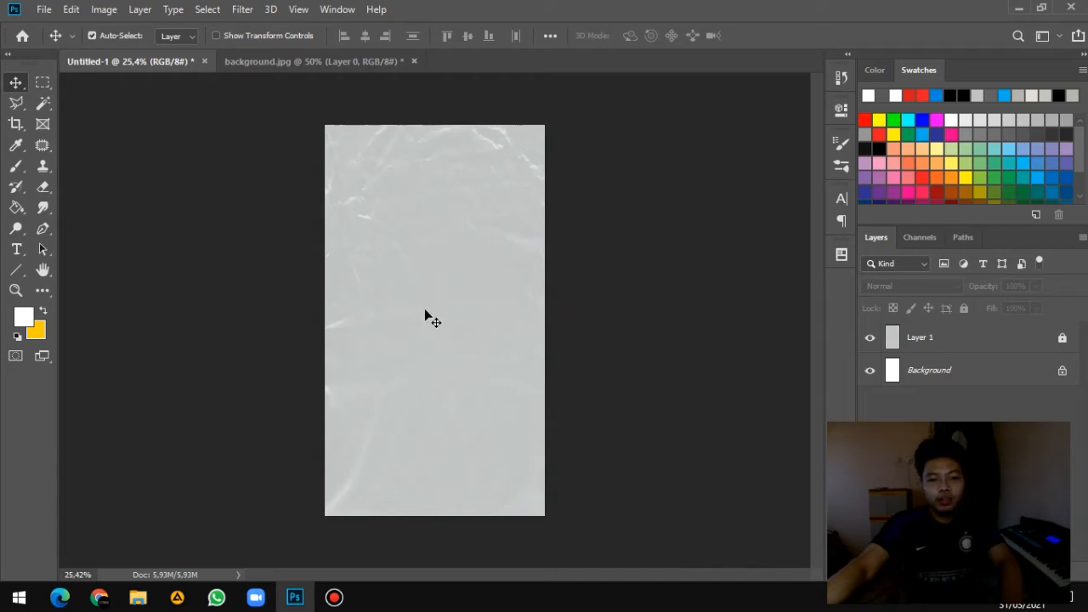
Step: Close the background.jpg document without saving its changes
{"action": "left_click", "coordinate": [275, 61]}
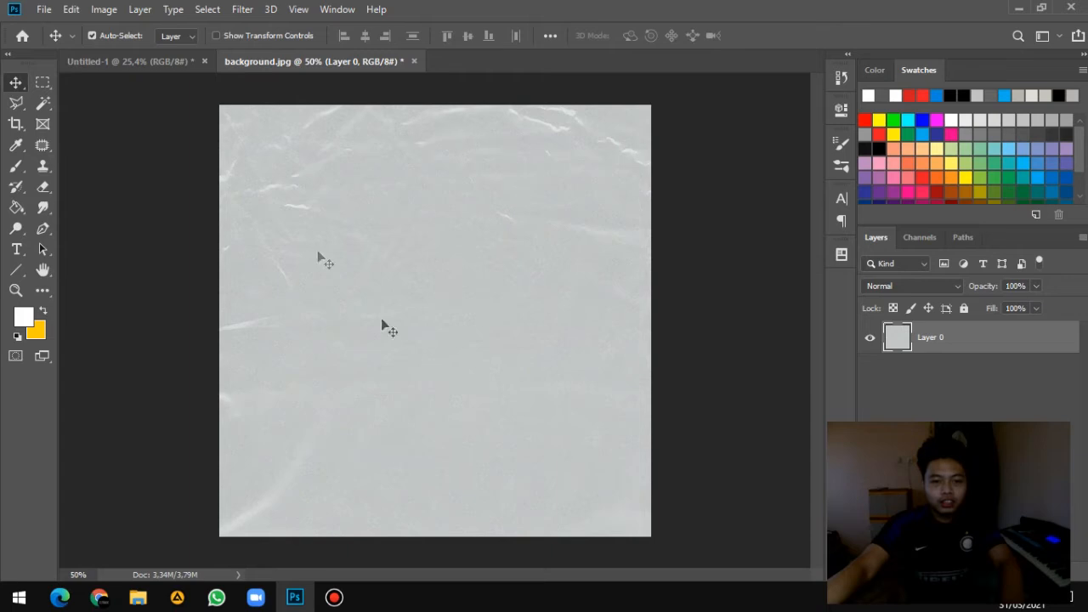
{"action": "left_click", "coordinate": [414, 62]}
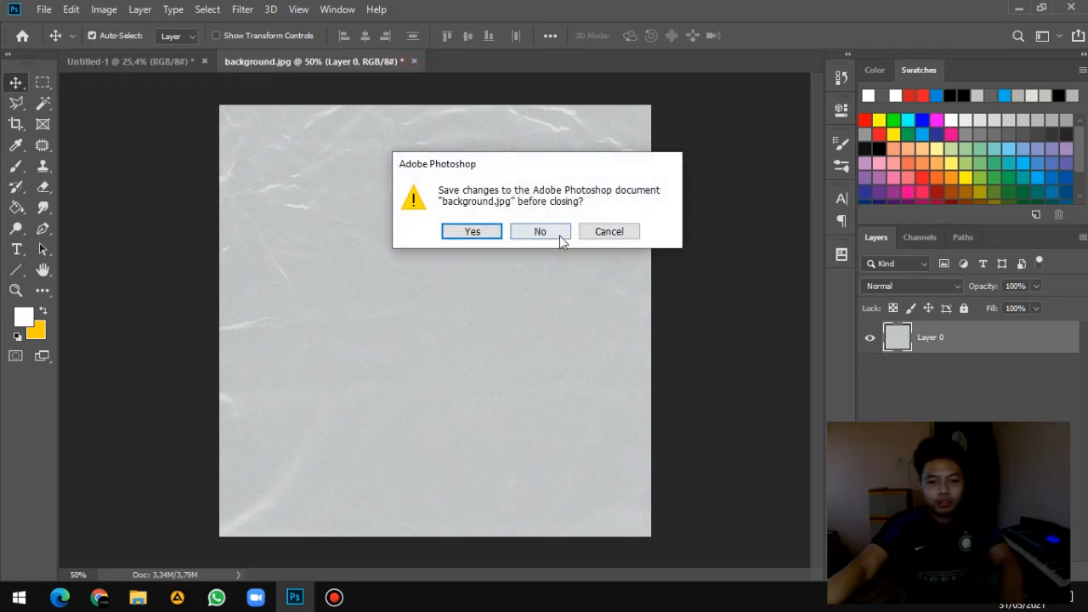
{"action": "left_click", "coordinate": [541, 232]}
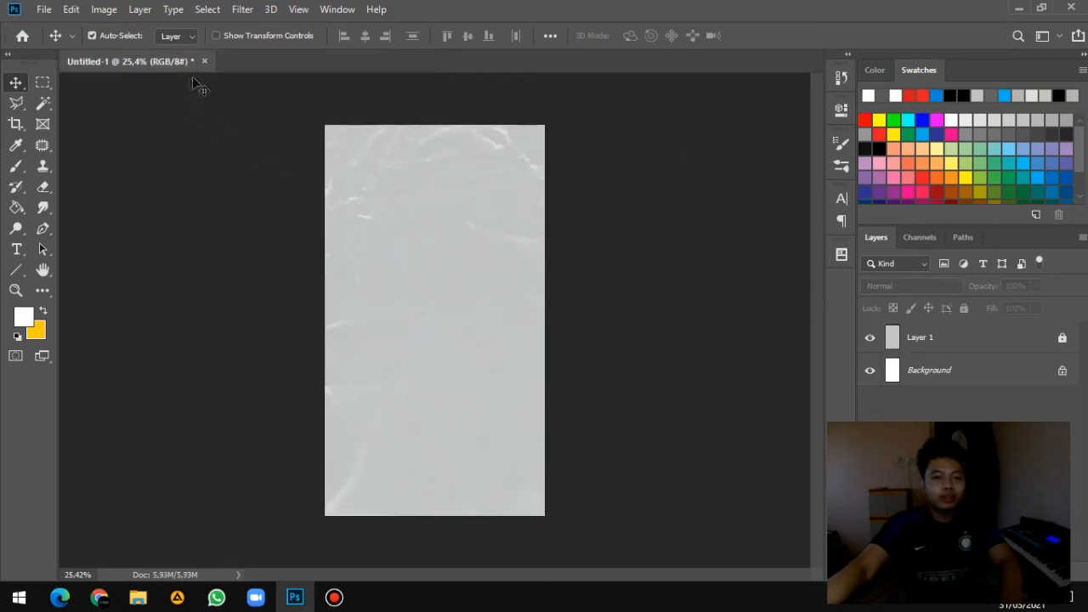
{"action": "scroll", "coordinate": [483, 292], "scroll_direction": "up", "scroll_amount": 4}
{"action": "scroll", "coordinate": [483, 292], "scroll_direction": "down", "scroll_amount": 4}
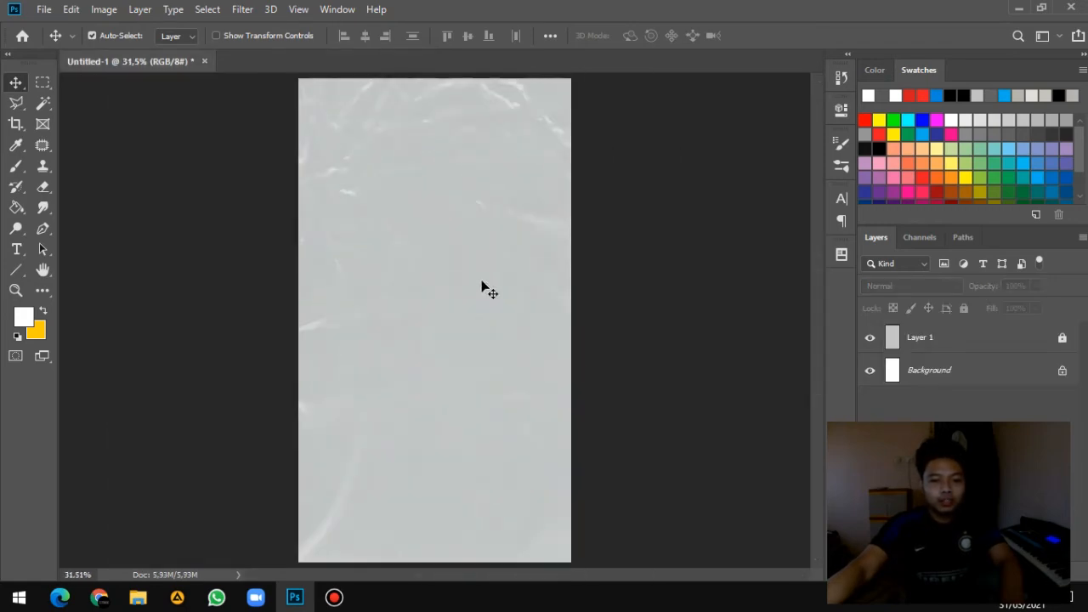
{"action": "scroll", "coordinate": [482, 292], "scroll_direction": "up", "scroll_amount": 1}
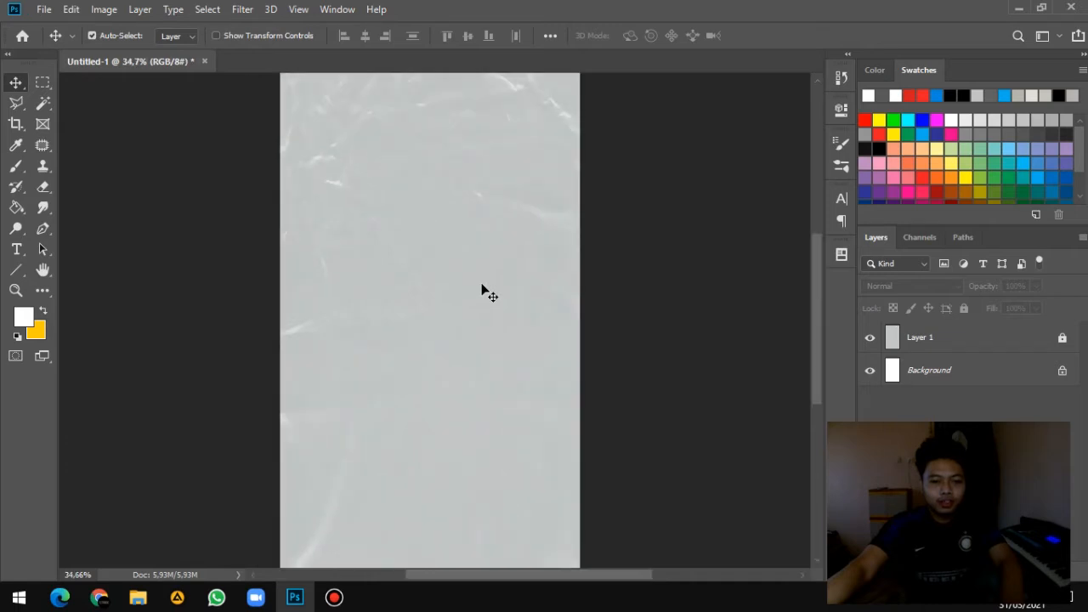
{"action": "scroll", "coordinate": [482, 291], "scroll_direction": "down", "scroll_amount": 2}
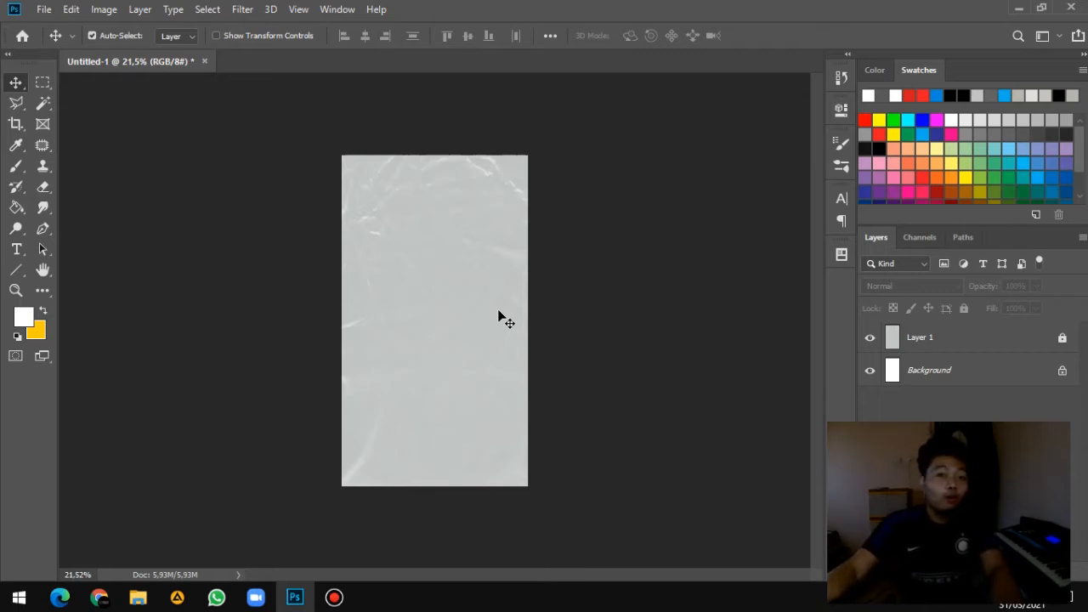
Step: Start opening image files and browse on Local Disk (D:) to Kitung > Documents > Kuliah > Kominfo 2021 > bahan
{"action": "left_click", "coordinate": [43, 10]}
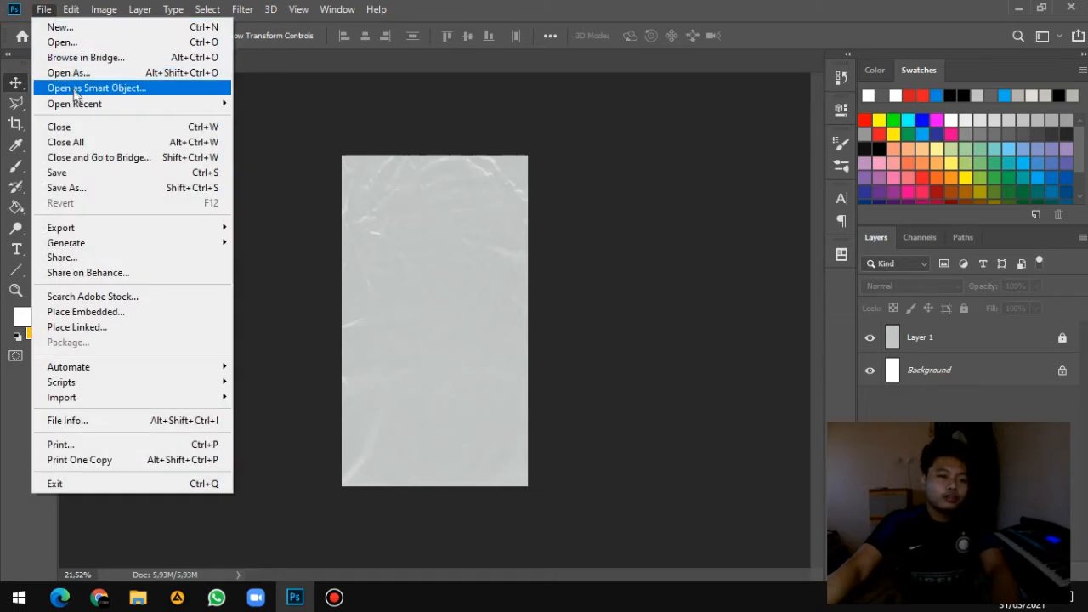
{"action": "left_click", "coordinate": [84, 46]}
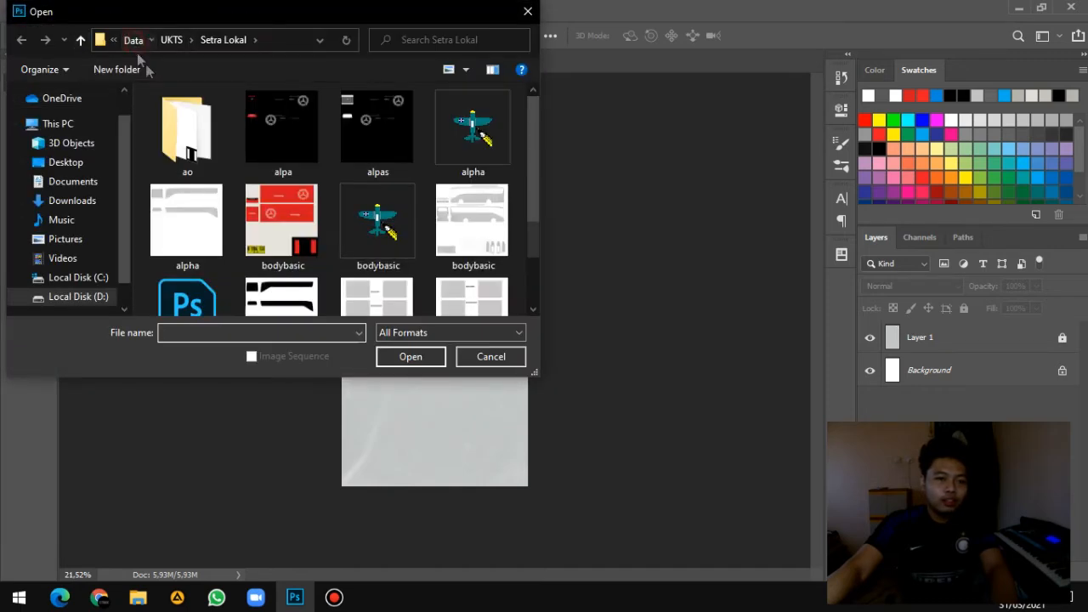
{"action": "left_click", "coordinate": [133, 40]}
{"action": "left_click", "coordinate": [165, 39]}
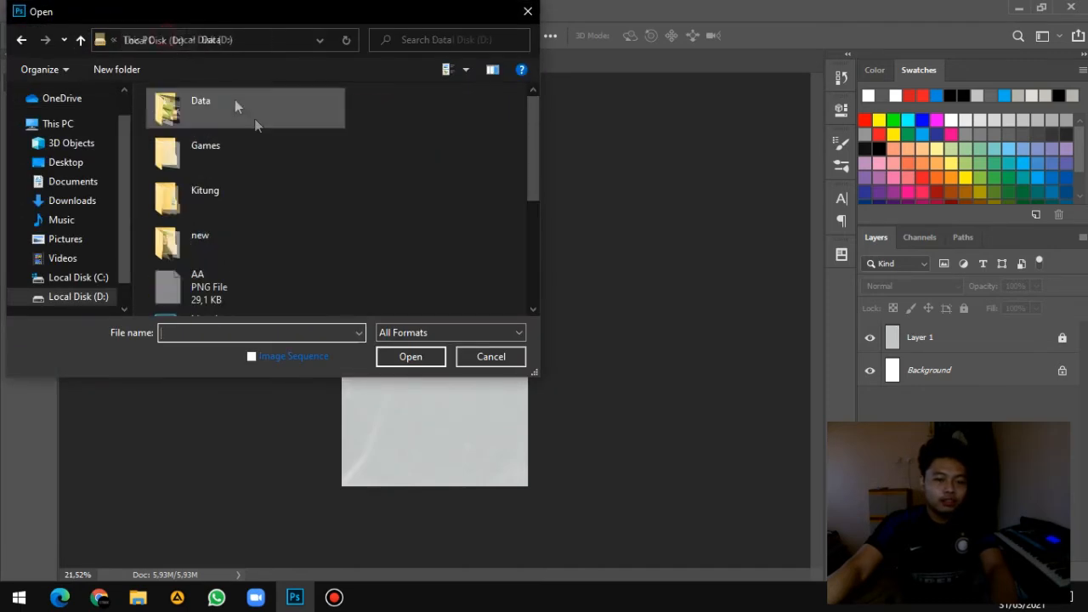
{"action": "double_click", "coordinate": [232, 192]}
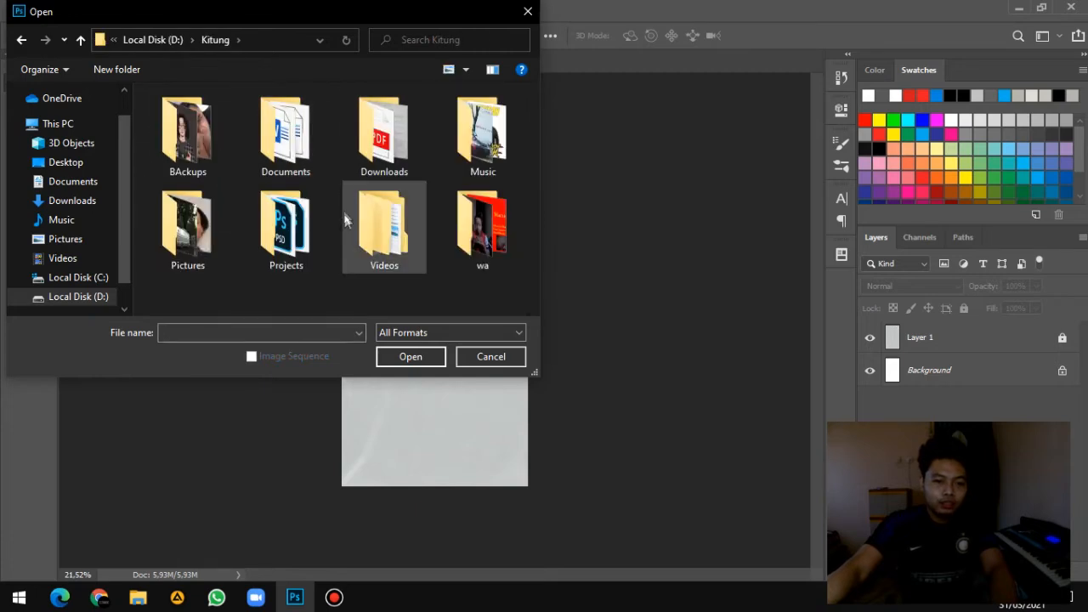
{"action": "double_click", "coordinate": [305, 151]}
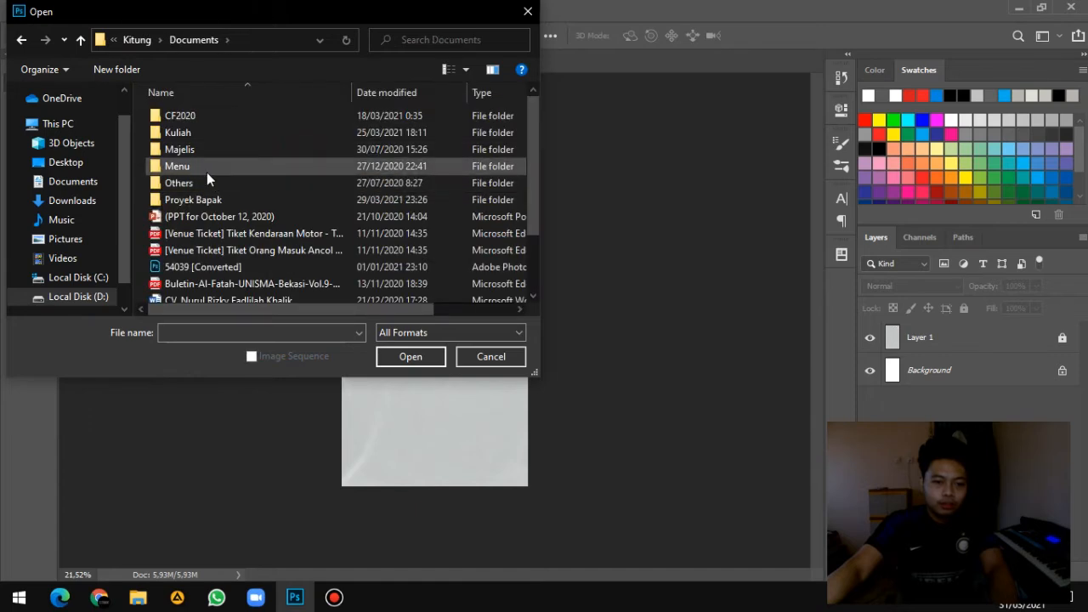
{"action": "double_click", "coordinate": [202, 130]}
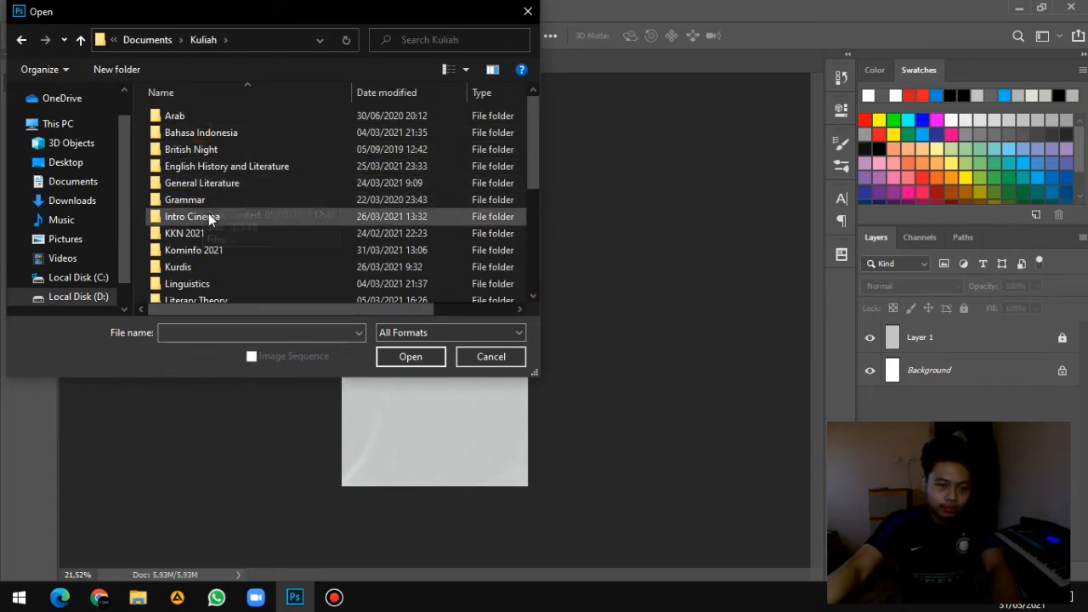
{"action": "double_click", "coordinate": [209, 250]}
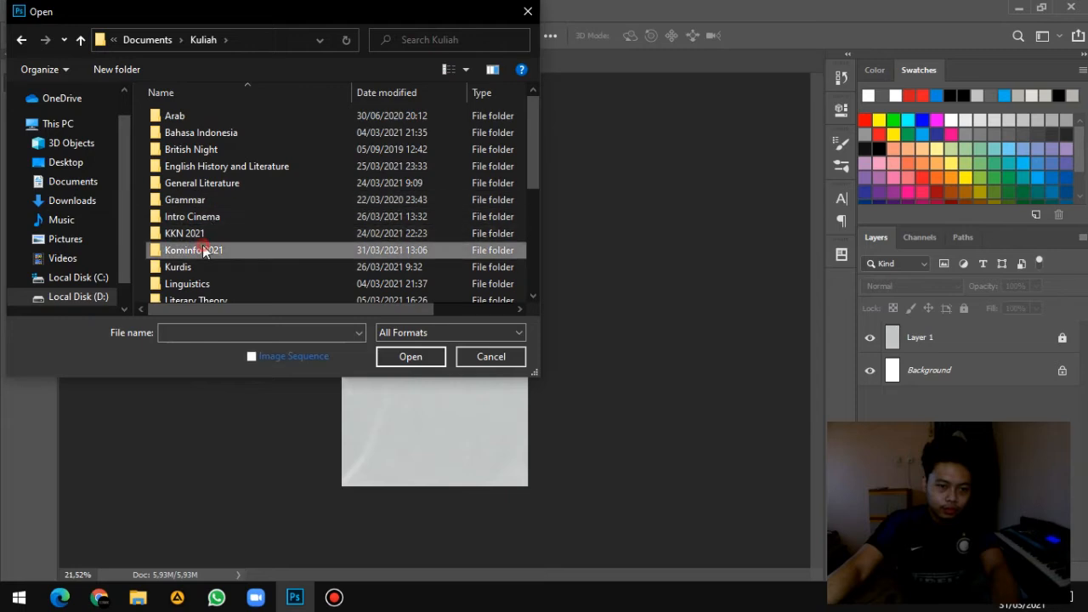
{"action": "double_click", "coordinate": [199, 116]}
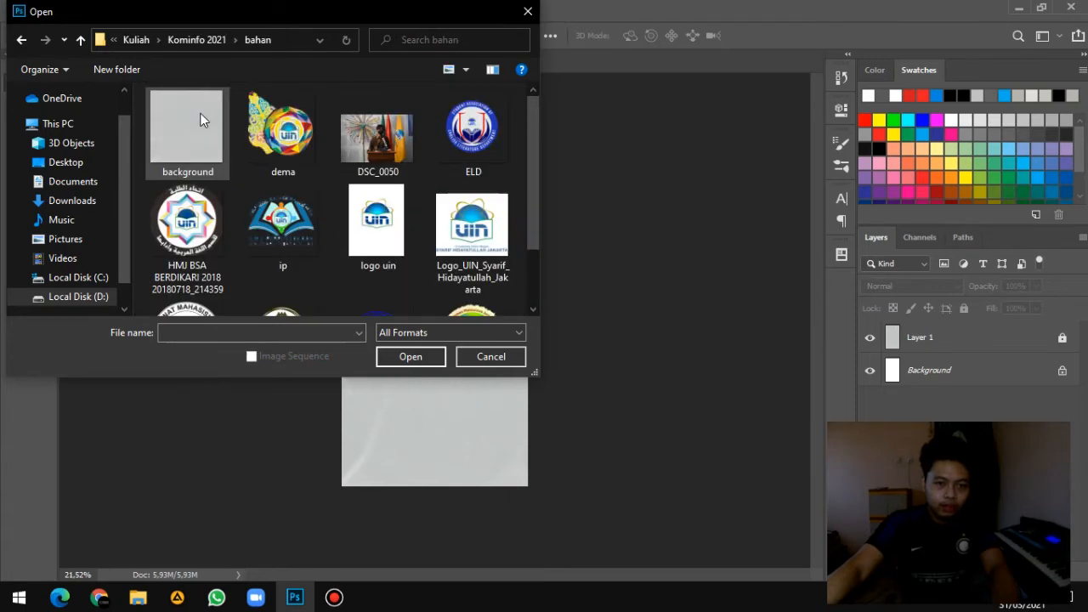
{"action": "left_click", "coordinate": [459, 242]}
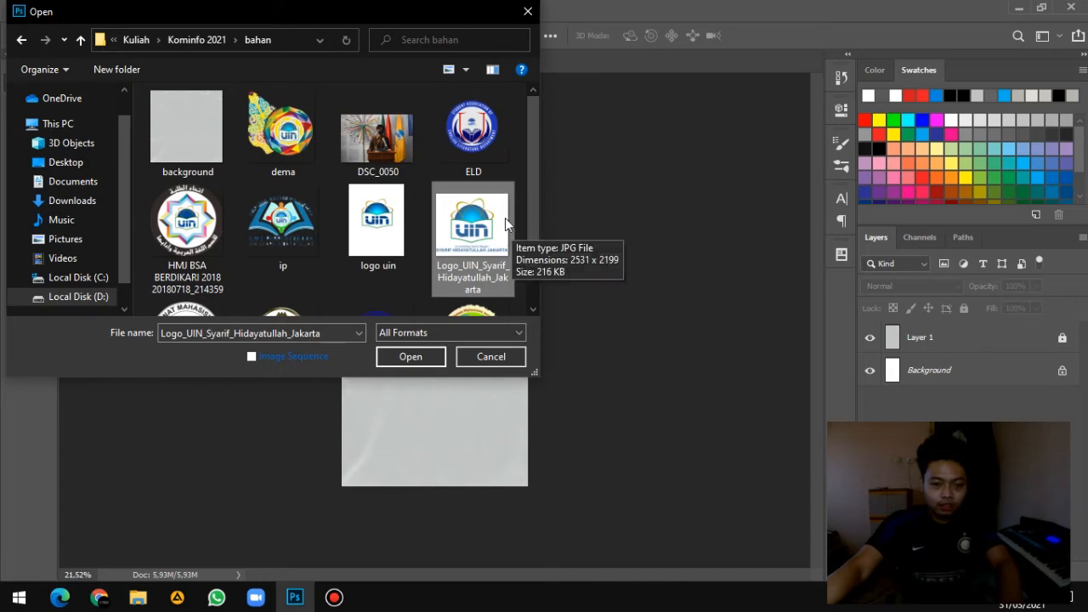
{"action": "left_click", "coordinate": [492, 145], "text": "ctrl"}
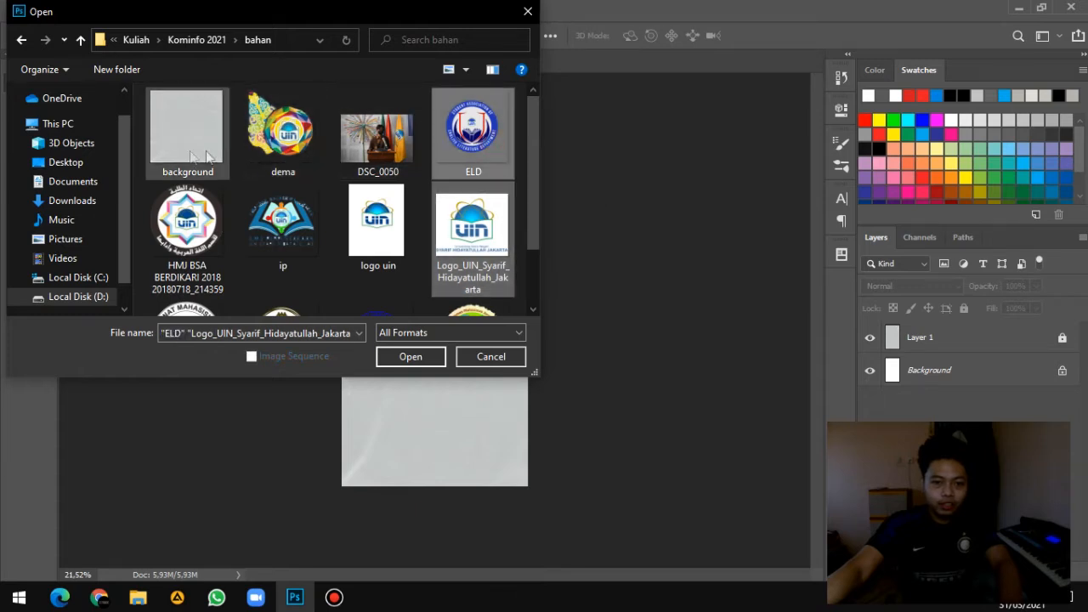
{"action": "left_click", "coordinate": [374, 140], "text": "ctrl"}
{"action": "scroll", "coordinate": [350, 208], "scroll_direction": "down", "scroll_amount": 1}
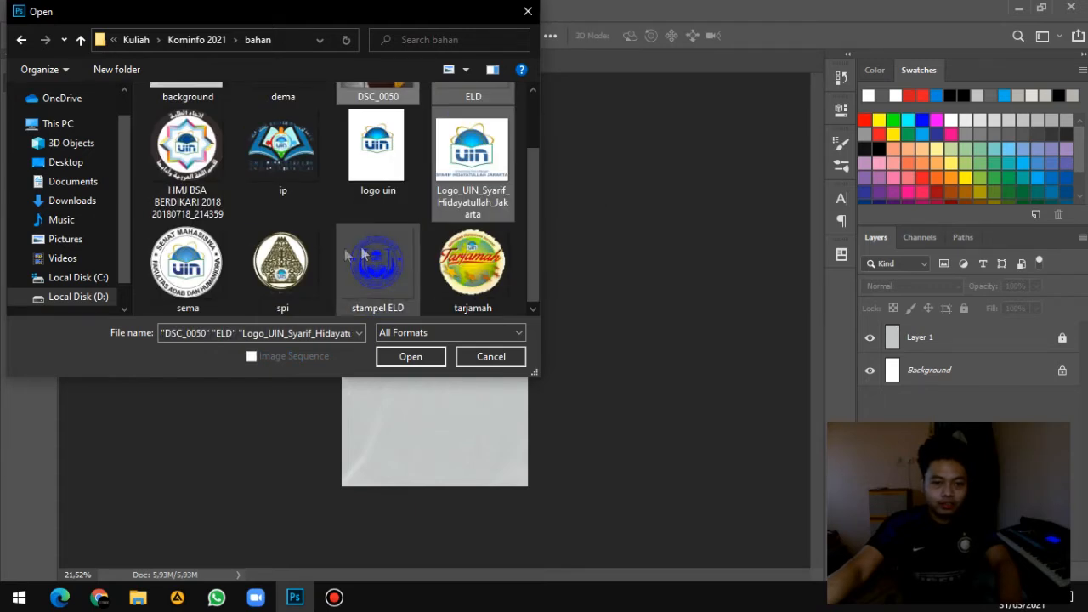
{"action": "left_click", "coordinate": [187, 264], "text": "ctrl"}
{"action": "left_click", "coordinate": [283, 183], "text": "ctrl"}
{"action": "left_click", "coordinate": [362, 236], "text": "ctrl"}
{"action": "left_click", "coordinate": [467, 259], "text": "ctrl"}
{"action": "scroll", "coordinate": [425, 221], "scroll_direction": "up", "scroll_amount": 1}
{"action": "left_click", "coordinate": [390, 157]}
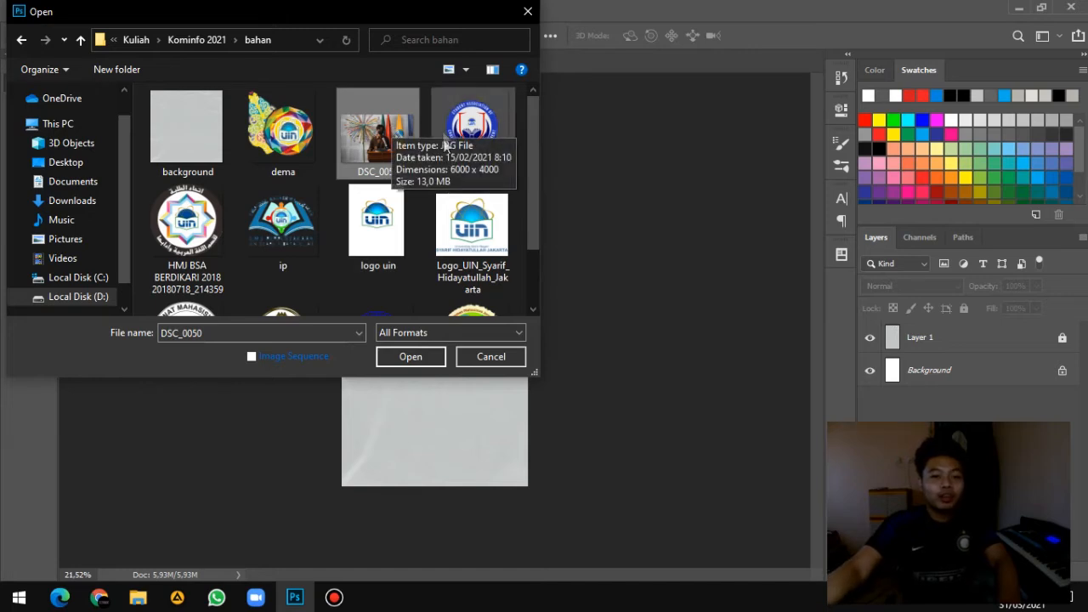
{"action": "key", "text": "Left"}
Step: Open DSC_0050, ELD and Logo_UIN_Syarif_Hidayatullah_Jakarta together and place the UIN logo document directly after Untitled-1
{"action": "left_click", "coordinate": [374, 145]}
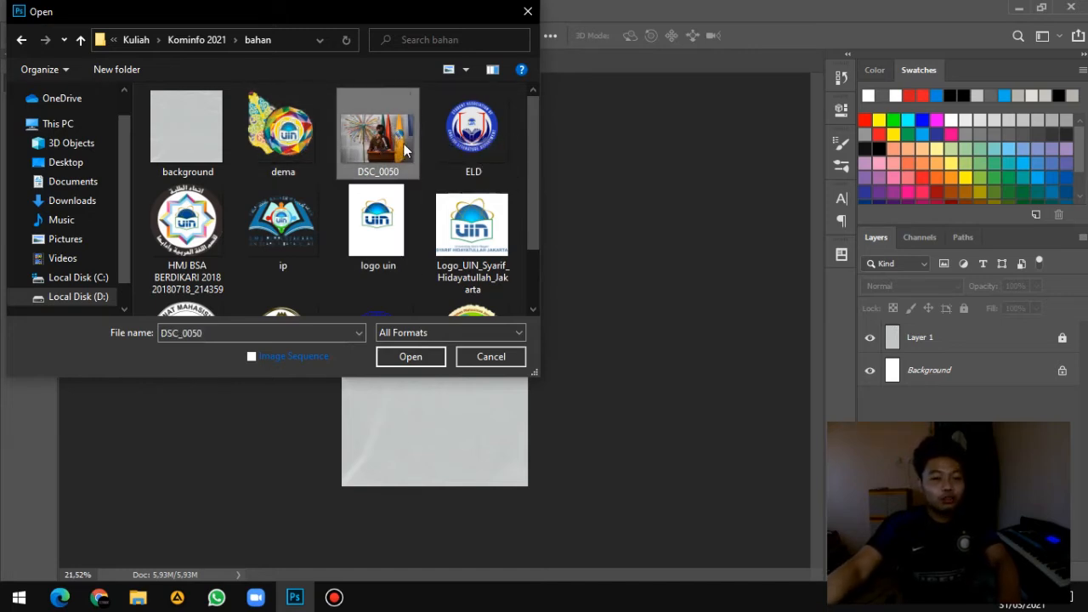
{"action": "left_click", "coordinate": [490, 134], "text": "ctrl"}
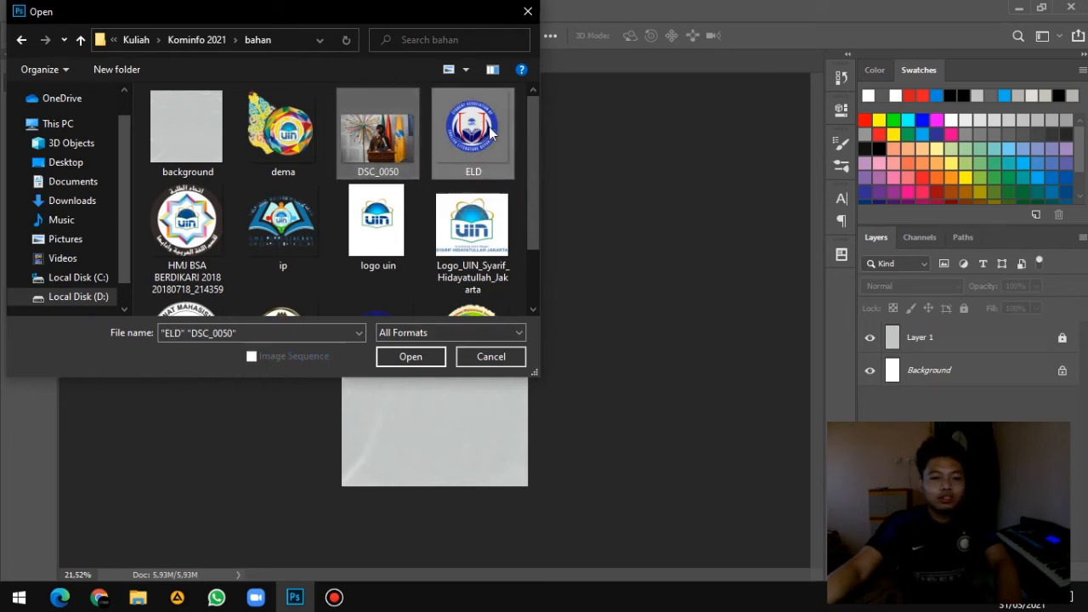
{"action": "left_click", "coordinate": [478, 241], "text": "ctrl"}
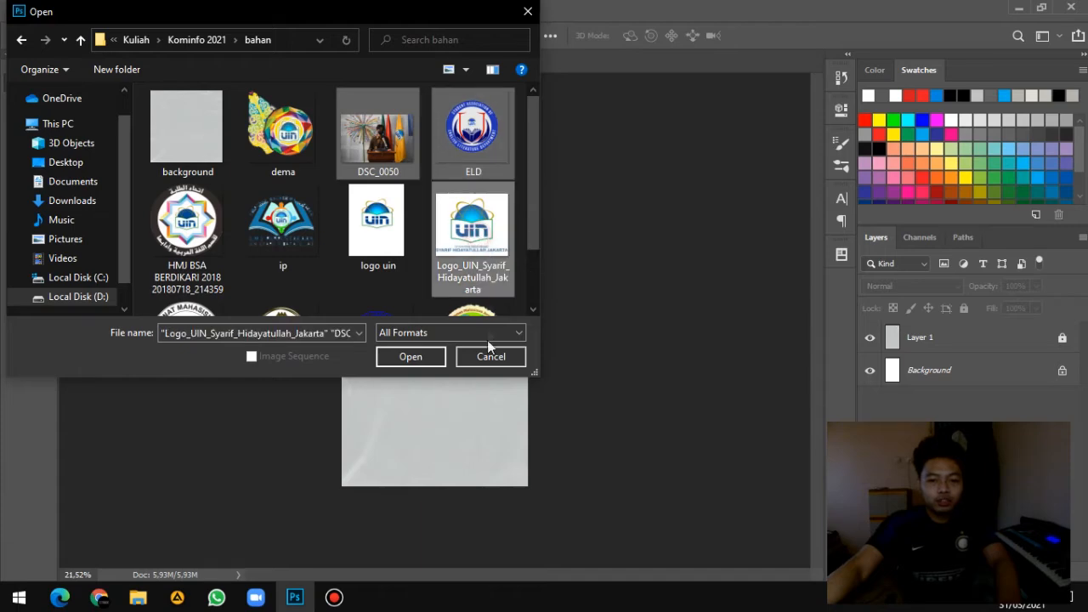
{"action": "left_click", "coordinate": [401, 361]}
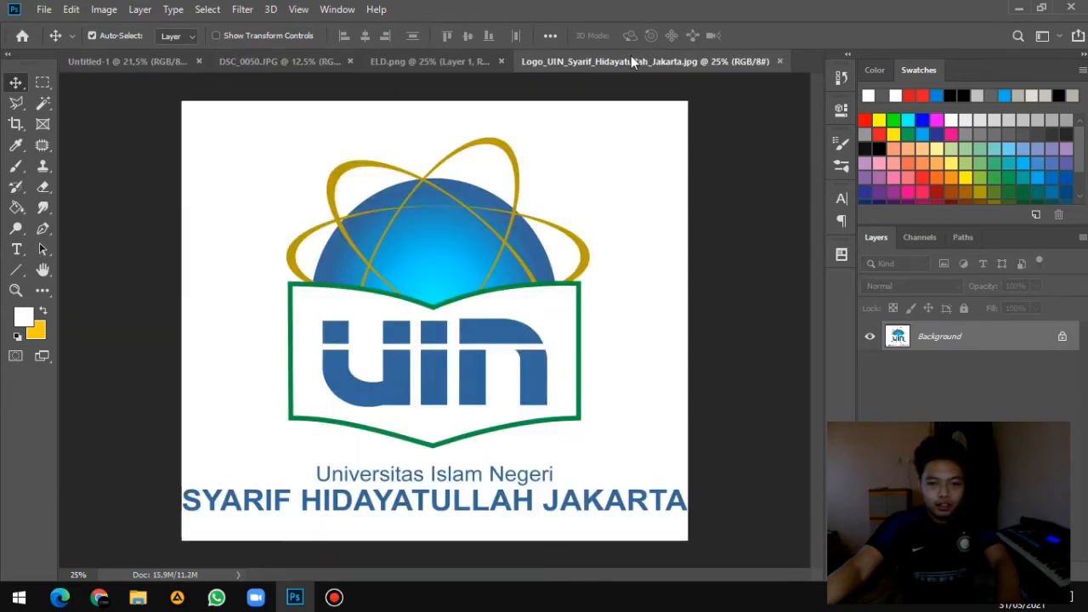
{"action": "left_click_drag", "start_coordinate": [631, 56], "coordinate": [326, 63]}
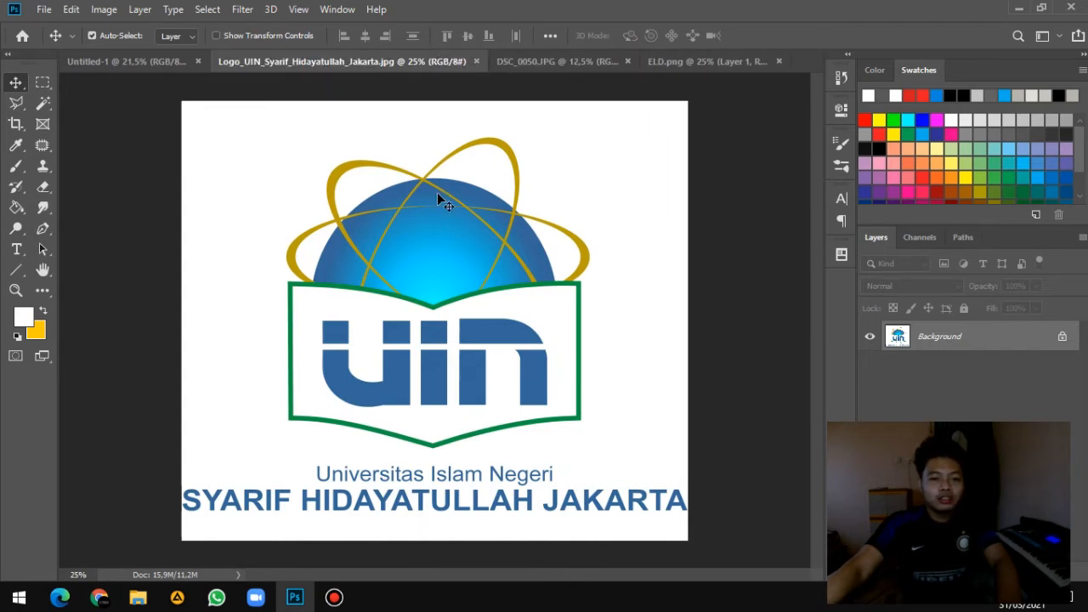
Step: Unlock the Background layer of the UIN logo document to turn it into a regular editable layer
{"action": "scroll", "coordinate": [442, 299], "scroll_direction": "up", "scroll_amount": 5}
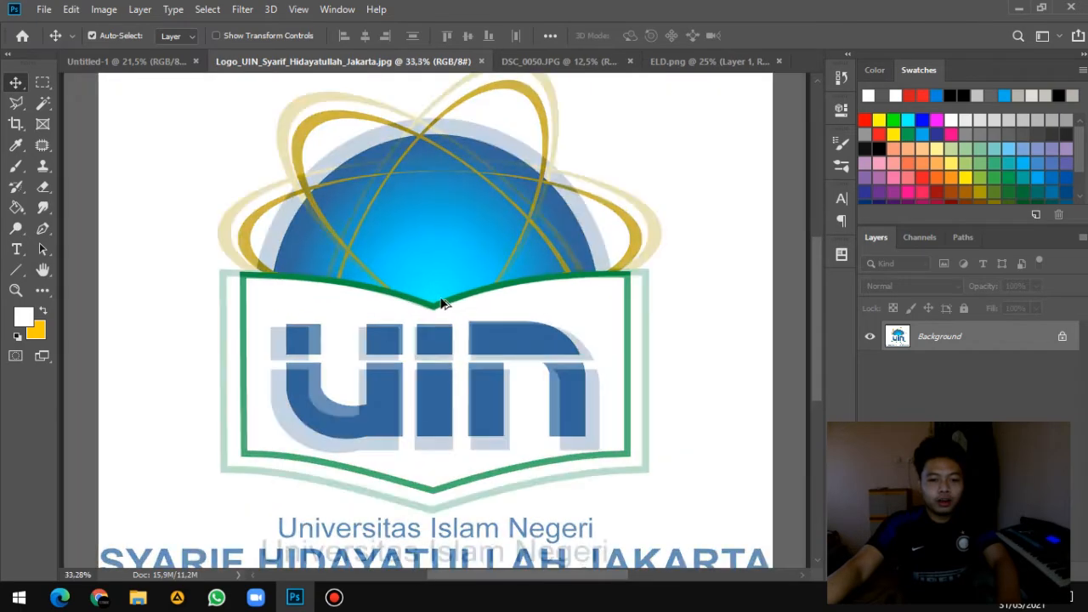
{"action": "scroll", "coordinate": [442, 299], "scroll_direction": "down", "scroll_amount": 6}
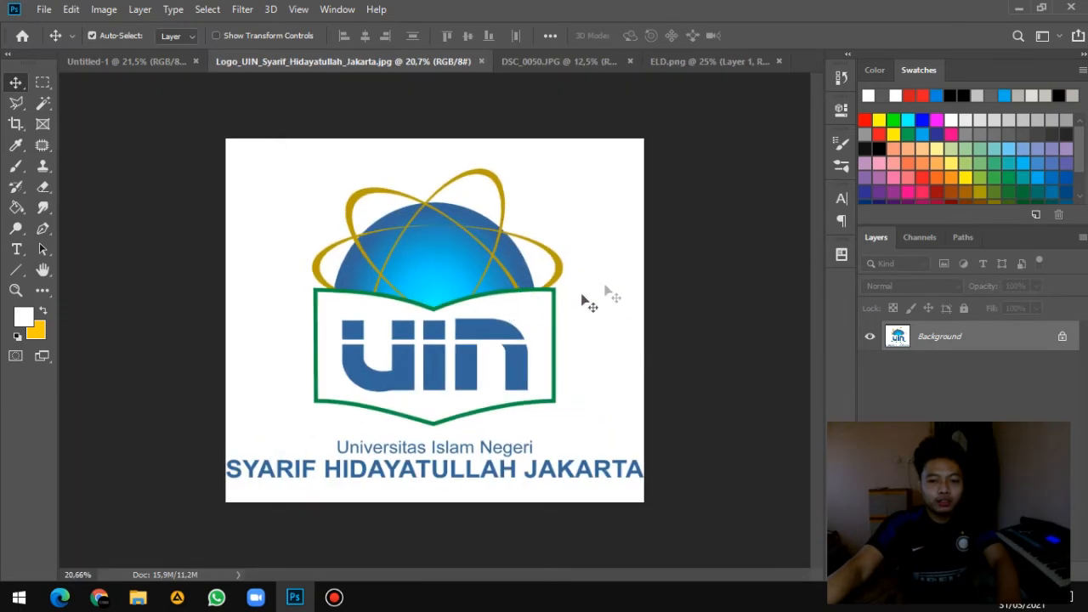
{"action": "scroll", "coordinate": [408, 295], "scroll_direction": "up", "scroll_amount": 2}
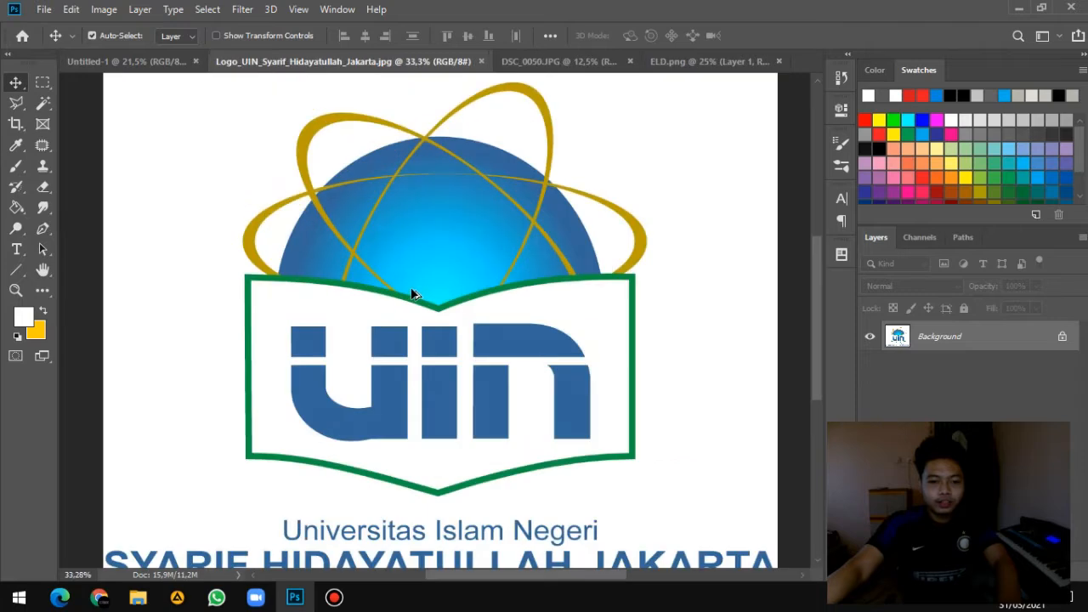
{"action": "scroll", "coordinate": [413, 293], "scroll_direction": "down", "scroll_amount": 1}
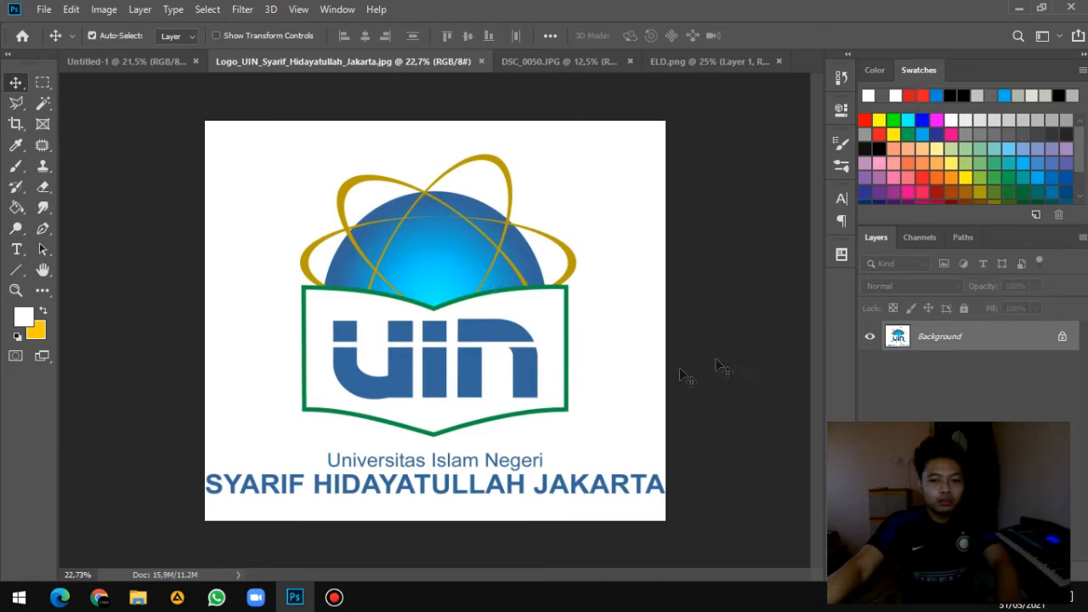
{"action": "left_click", "coordinate": [973, 383]}
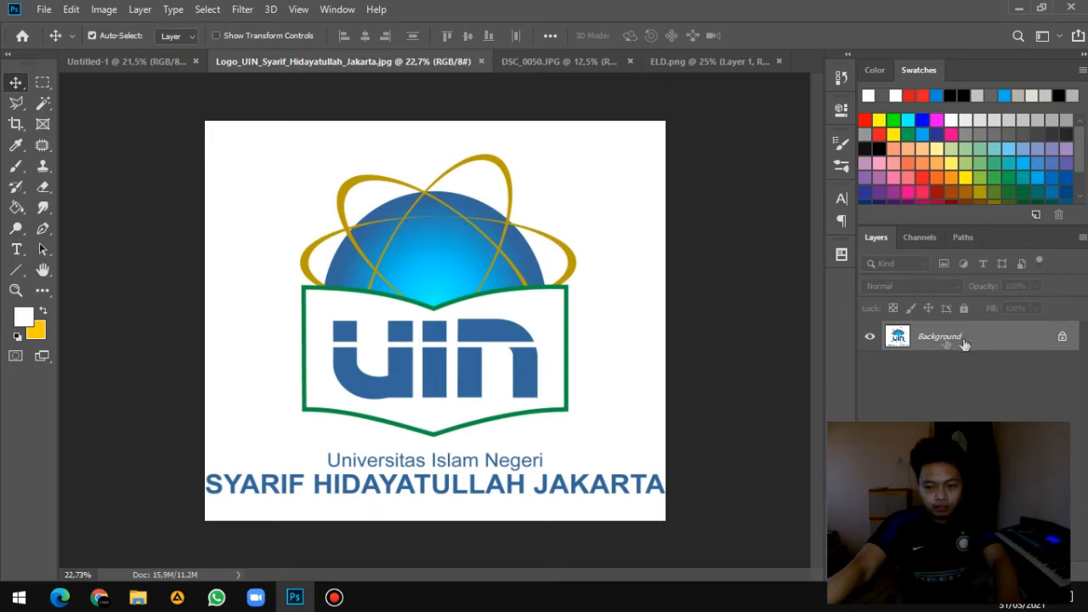
{"action": "left_click", "coordinate": [1062, 338]}
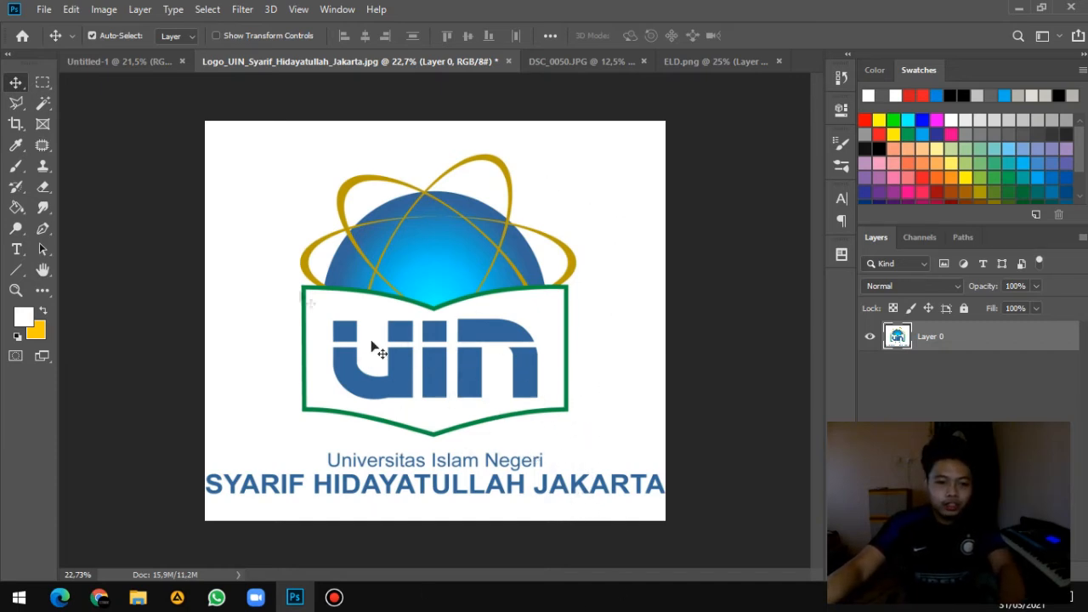
Step: Select the white area surrounding the UIN logo with the Magic Wand Tool at tolerance 32, contiguous
{"action": "left_click", "coordinate": [42, 104]}
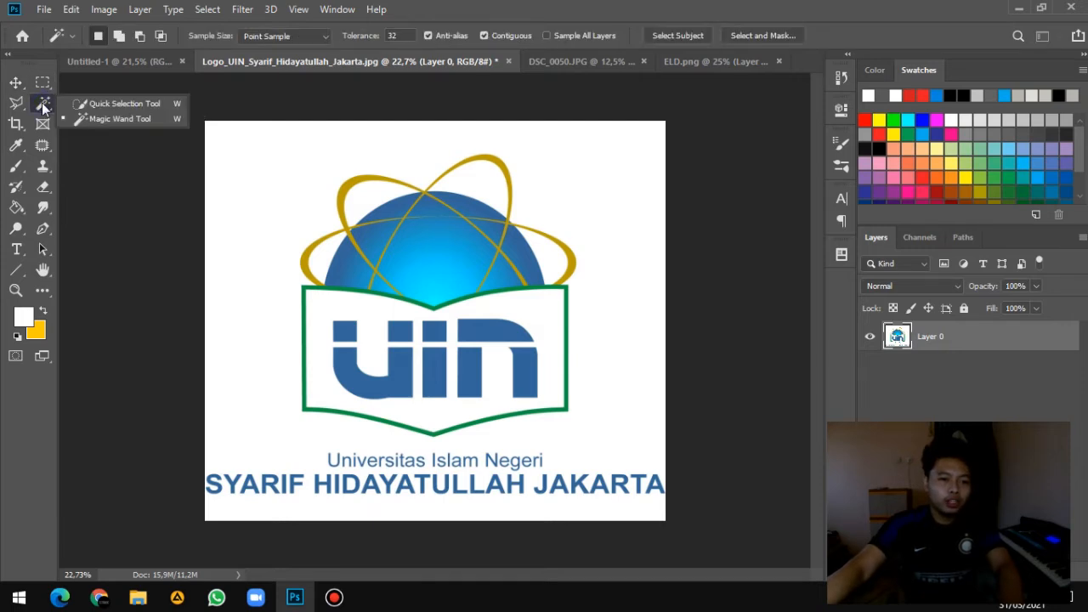
{"action": "left_click", "coordinate": [95, 118]}
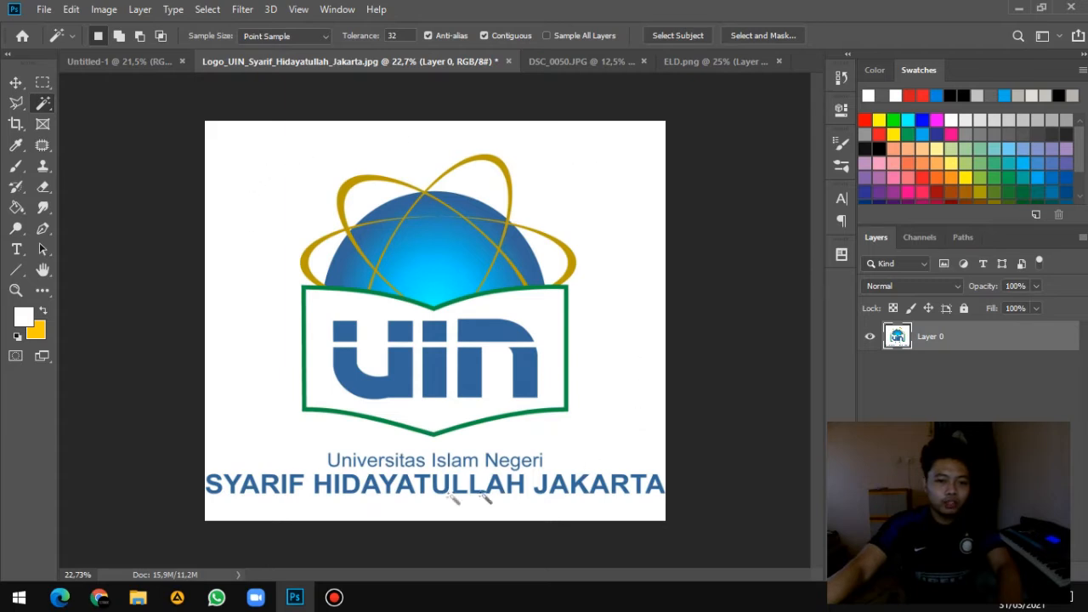
{"action": "left_click", "coordinate": [259, 173]}
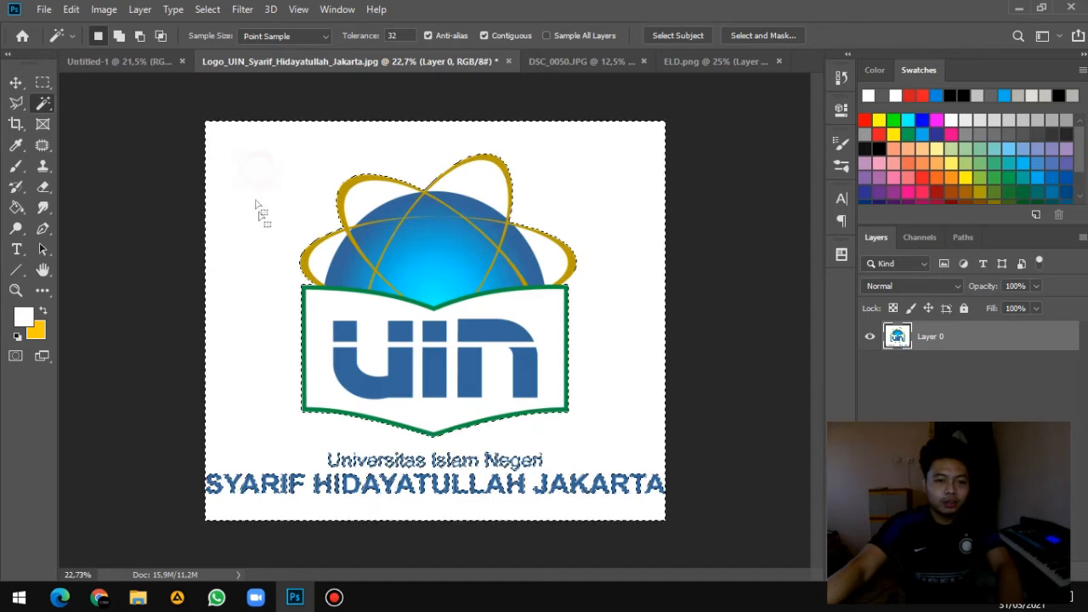